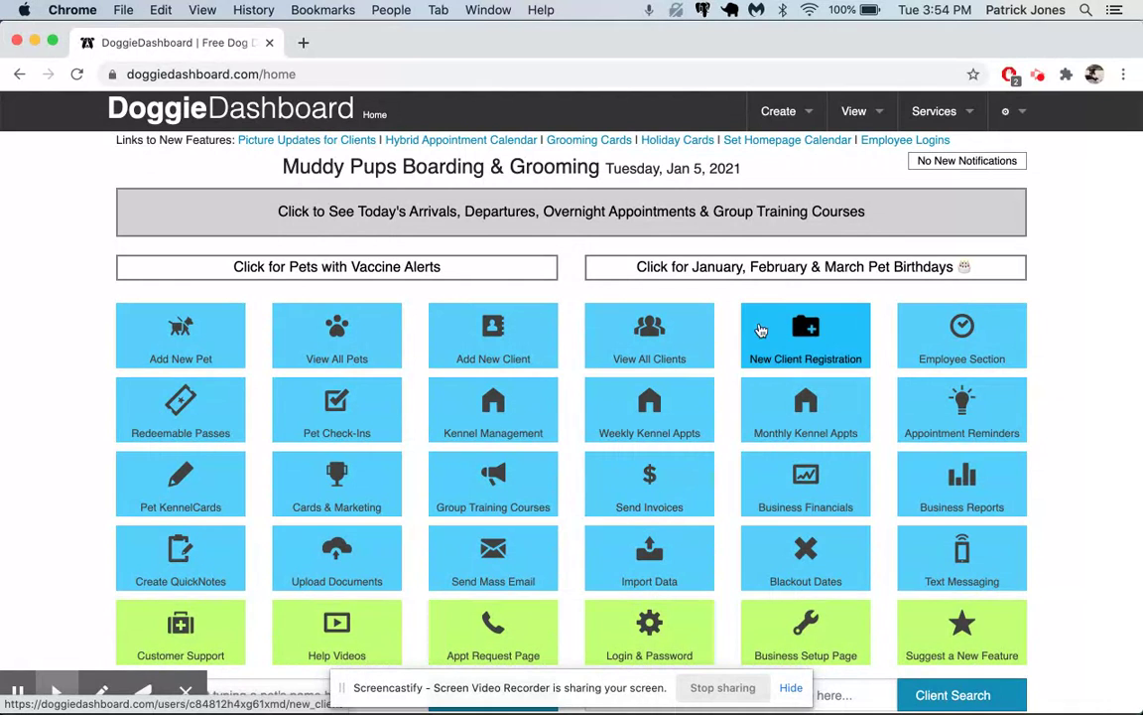
Go to Services > Invoicing and start a new invoice
left_click(923, 112)
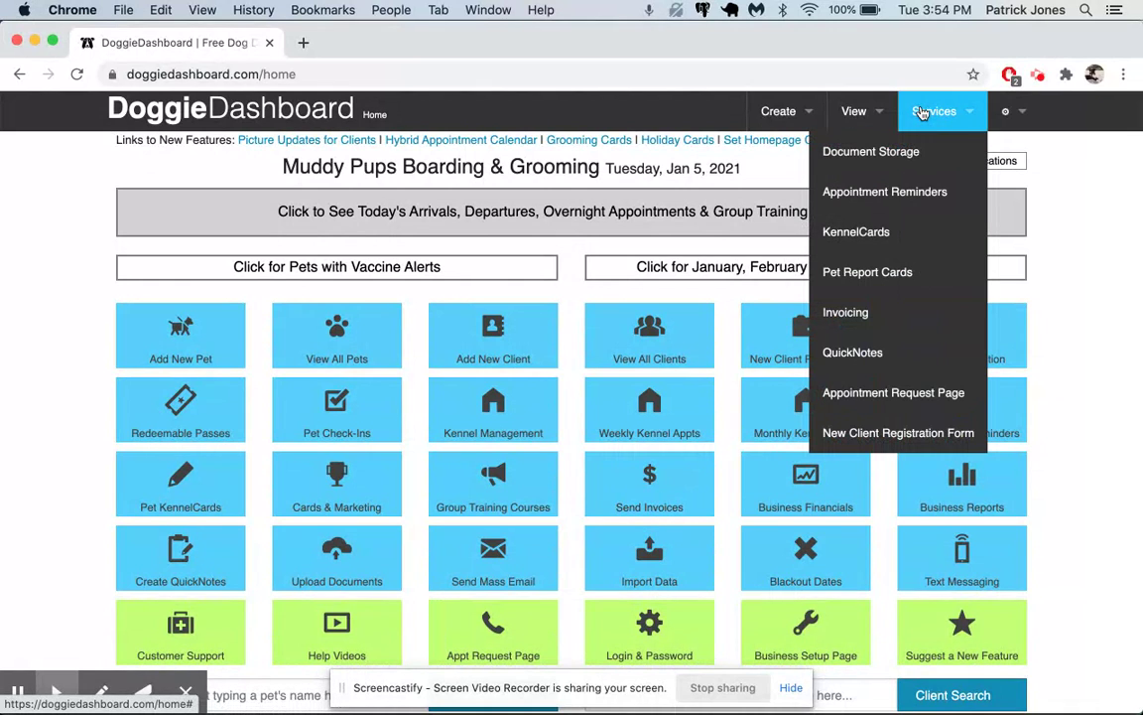
left_click(882, 312)
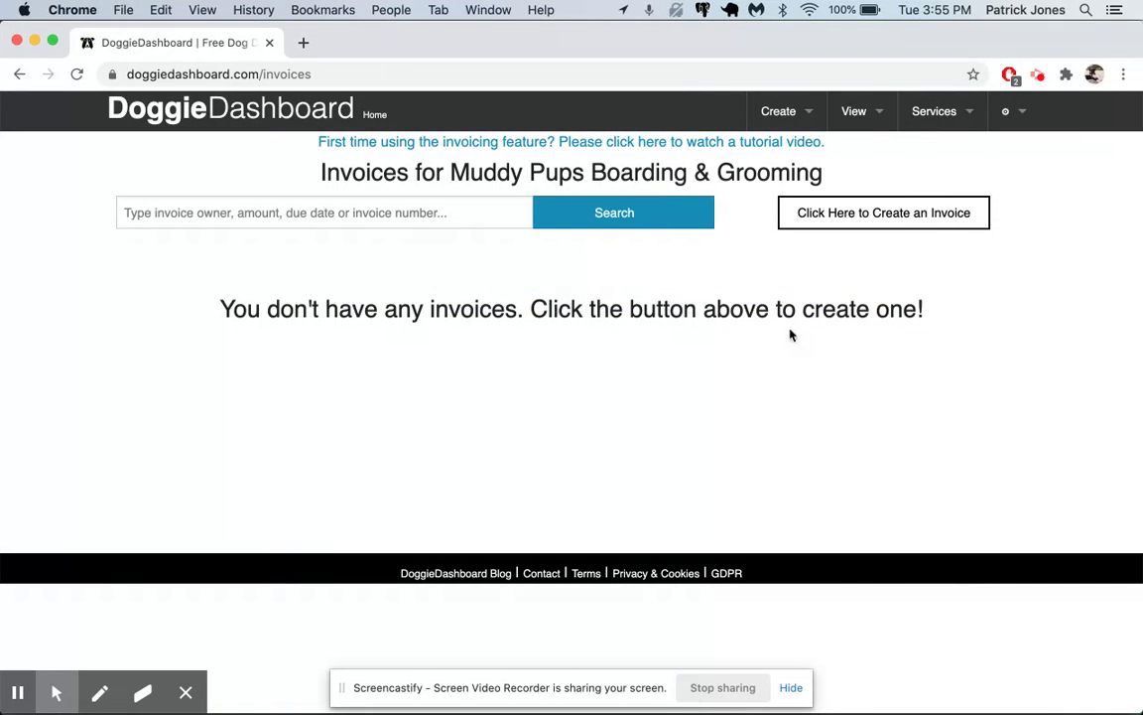
left_click(853, 222)
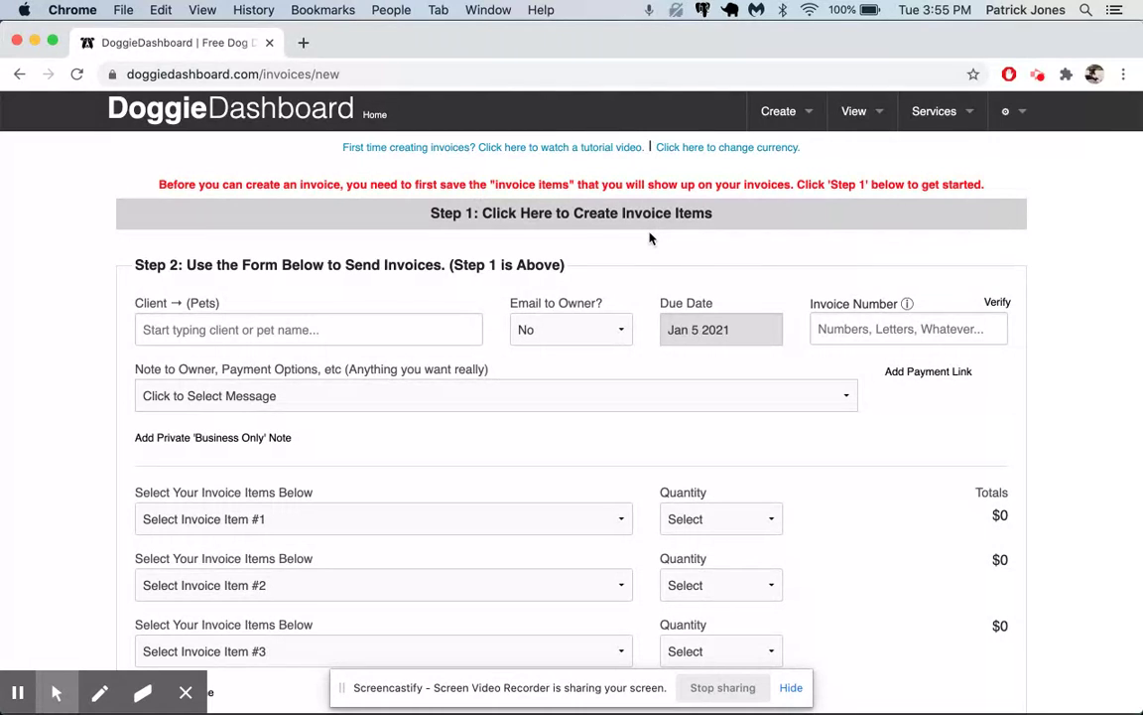
Expand the Step 1 section to show the Invoice Line Item and Amount fields
left_click(469, 219)
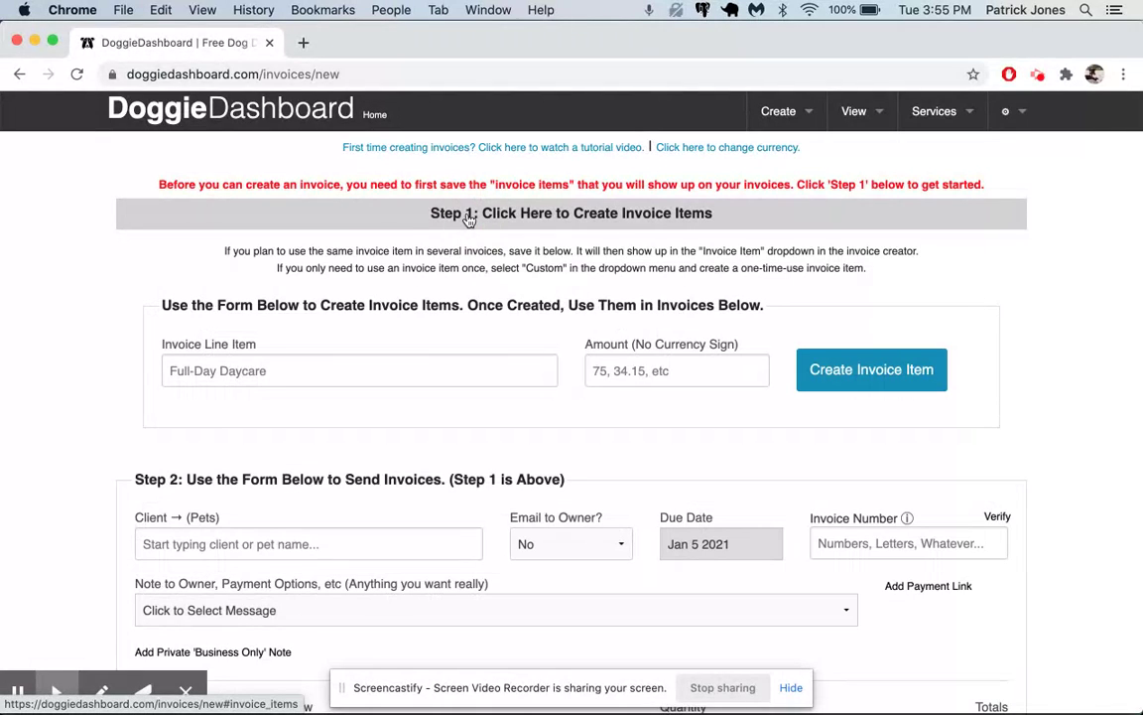
Create the Full-Day Daycare invoice item at $25.00
left_click(458, 366)
type("F")
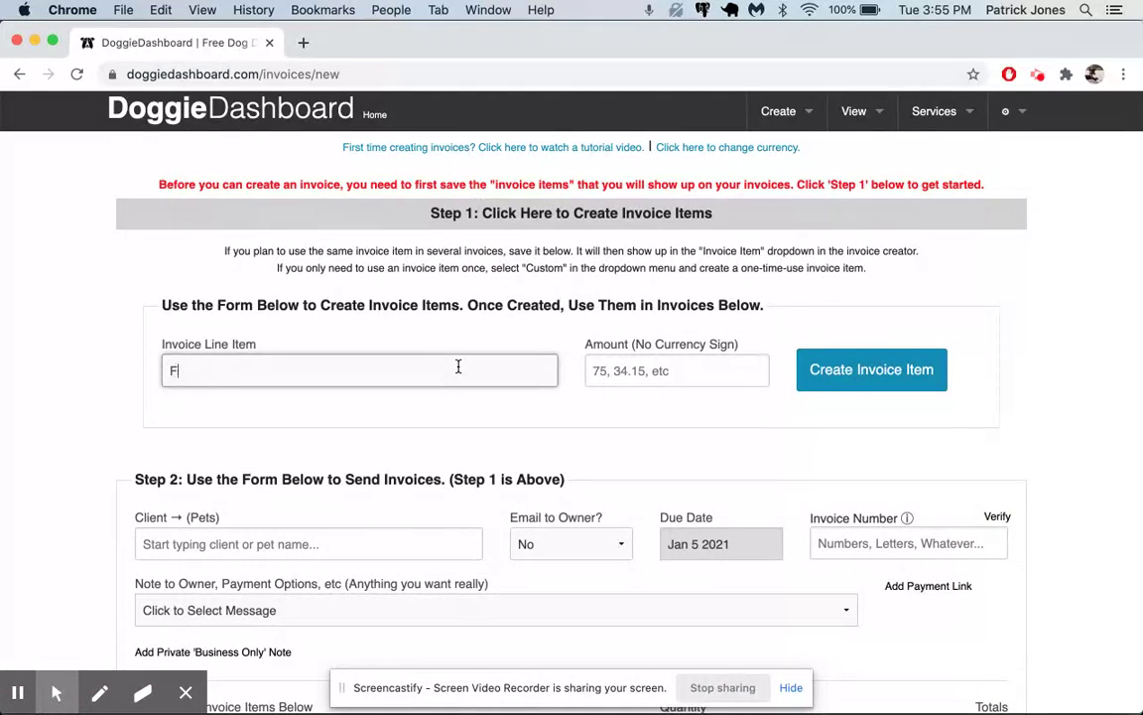
type("ull-Day Daycare")
key("Tab")
type("2")
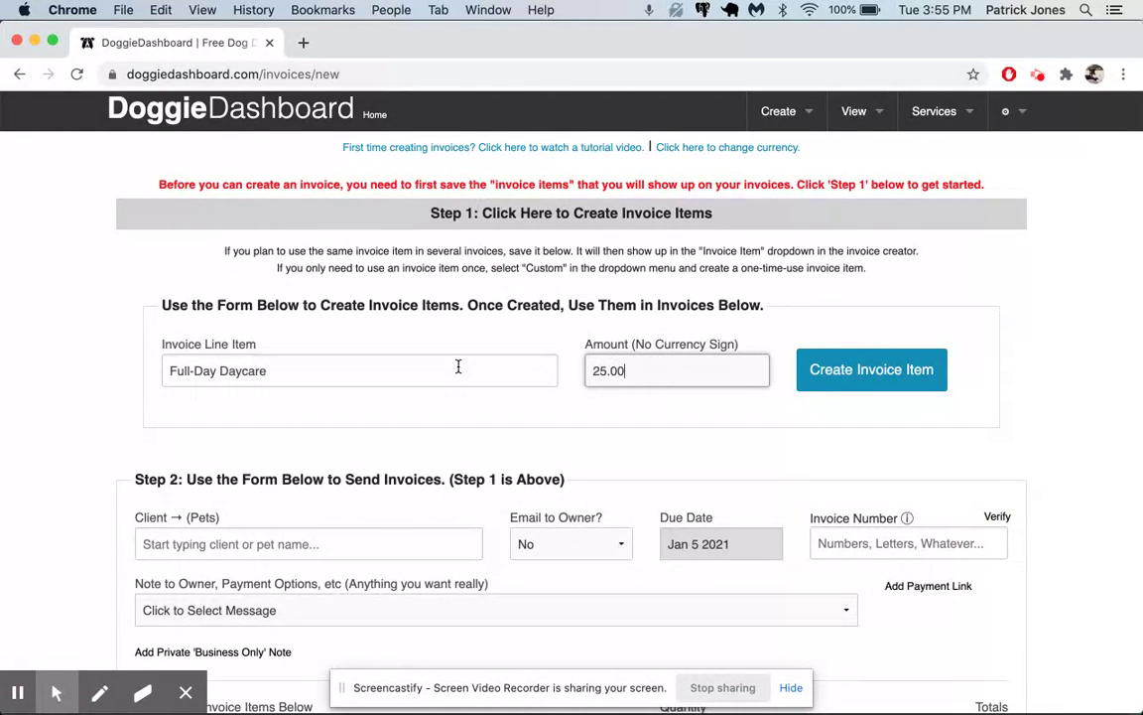
key("Return")
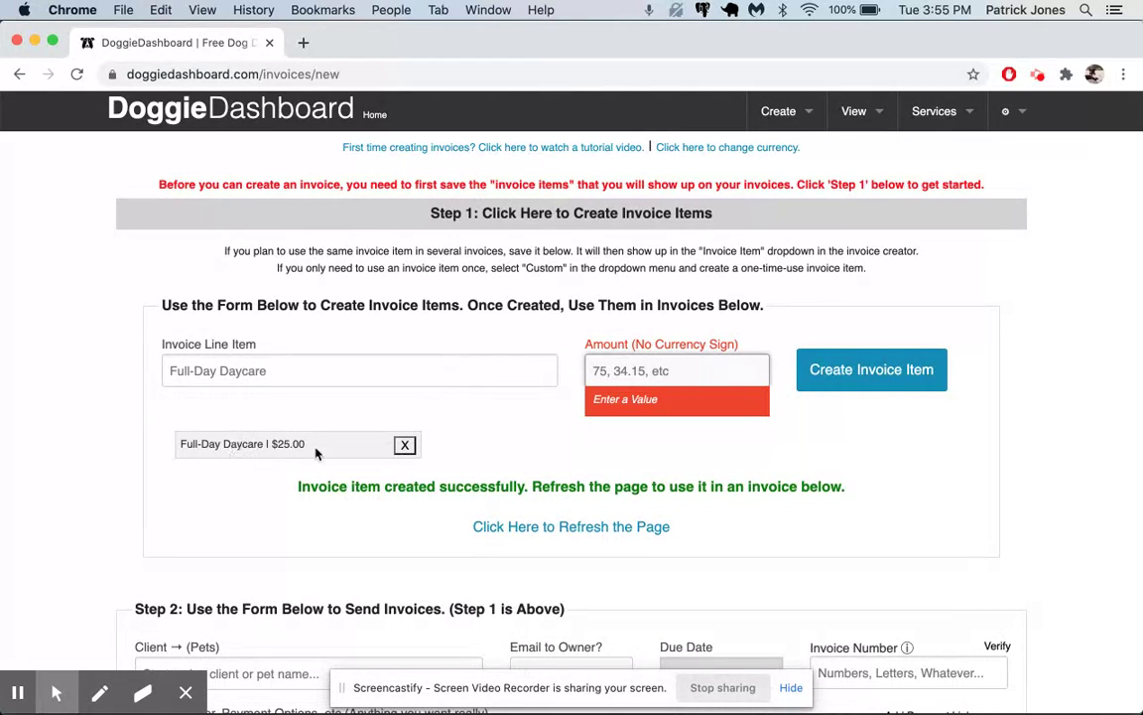
Create the Half-Day Daycare invoice item at $15.00
left_click(251, 369)
type("Half-D")
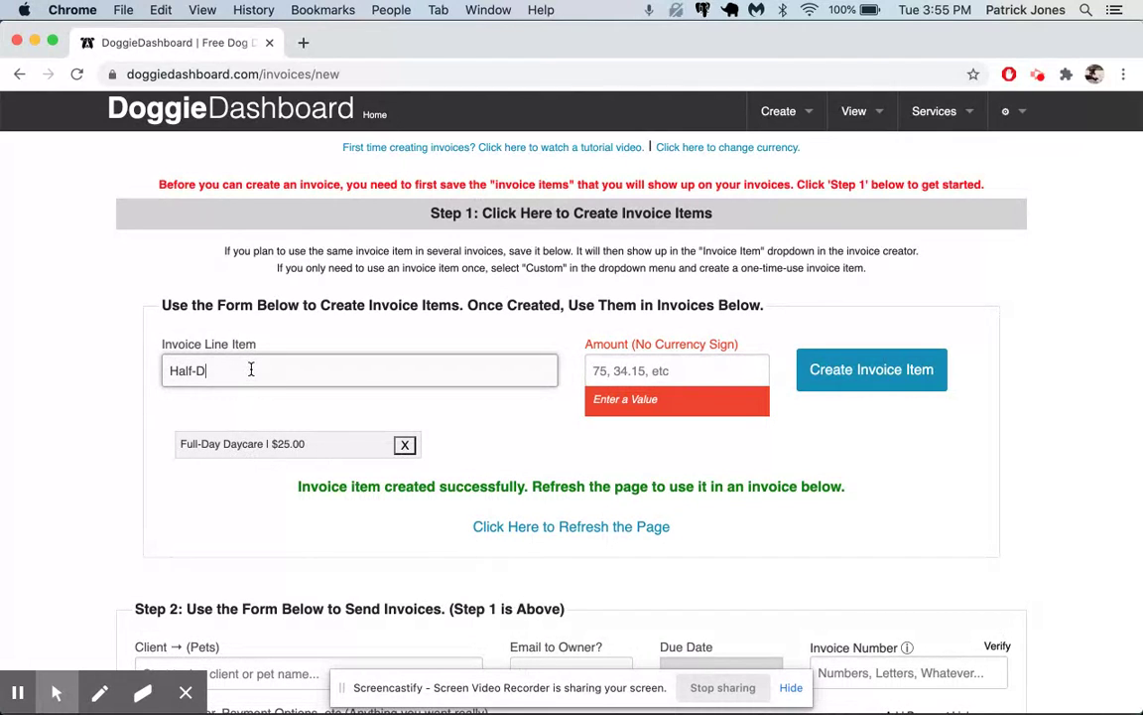
type("ay Daycare")
key("Tab")
type("1")
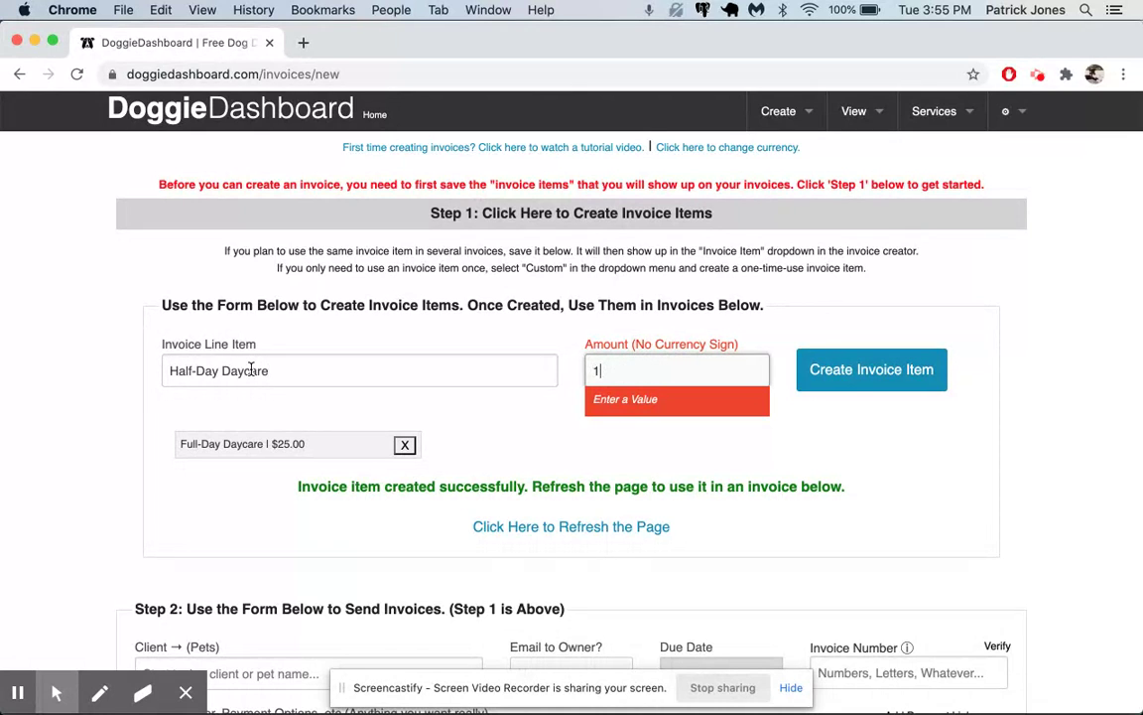
type("5")
key("Return")
Create the Nail Clipping invoice item at $5.00
left_click(675, 365)
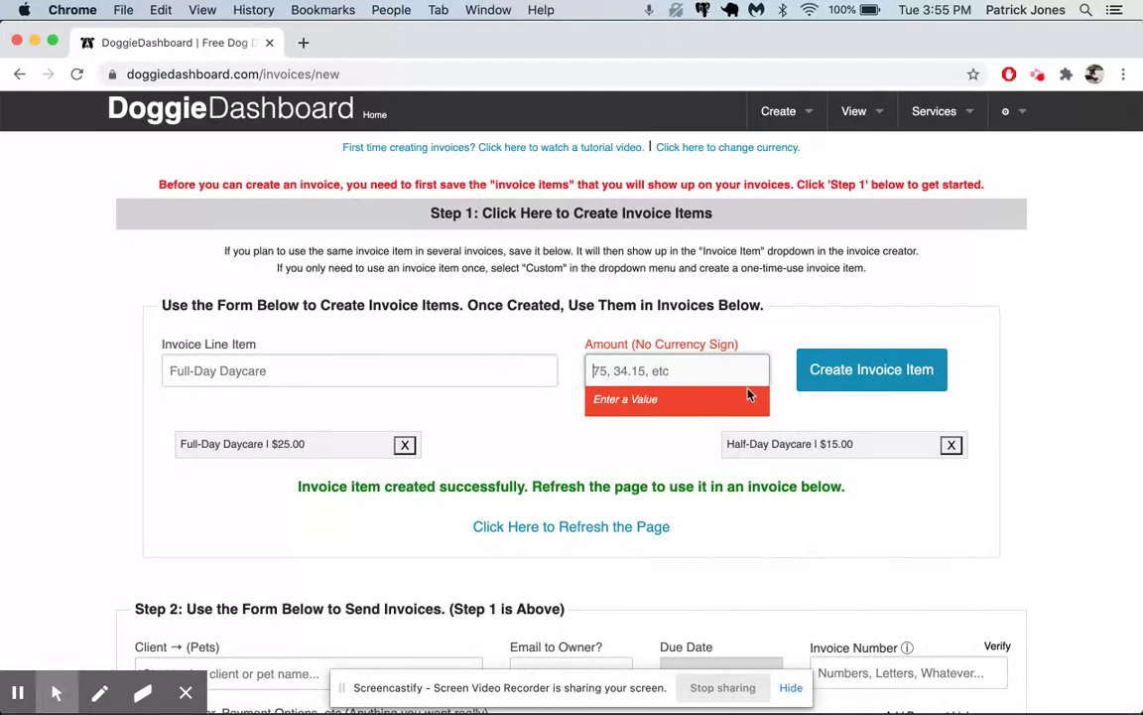
left_click(355, 373)
type("Nail ")
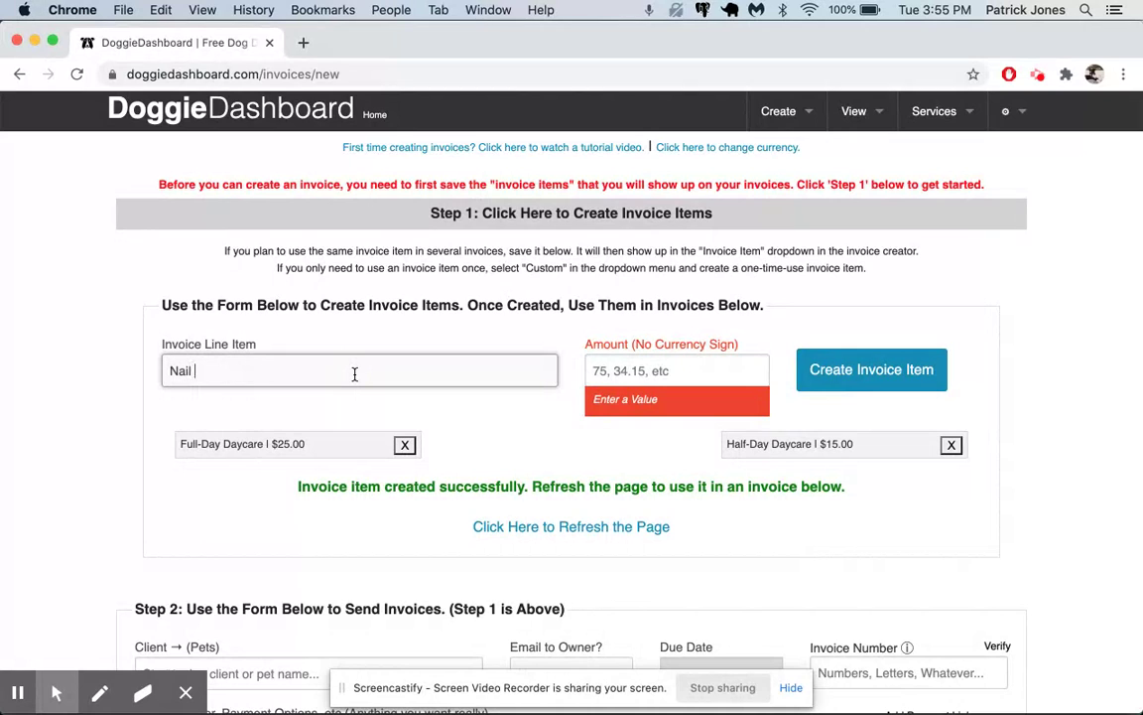
type("Clipping")
key("Tab")
type("5")
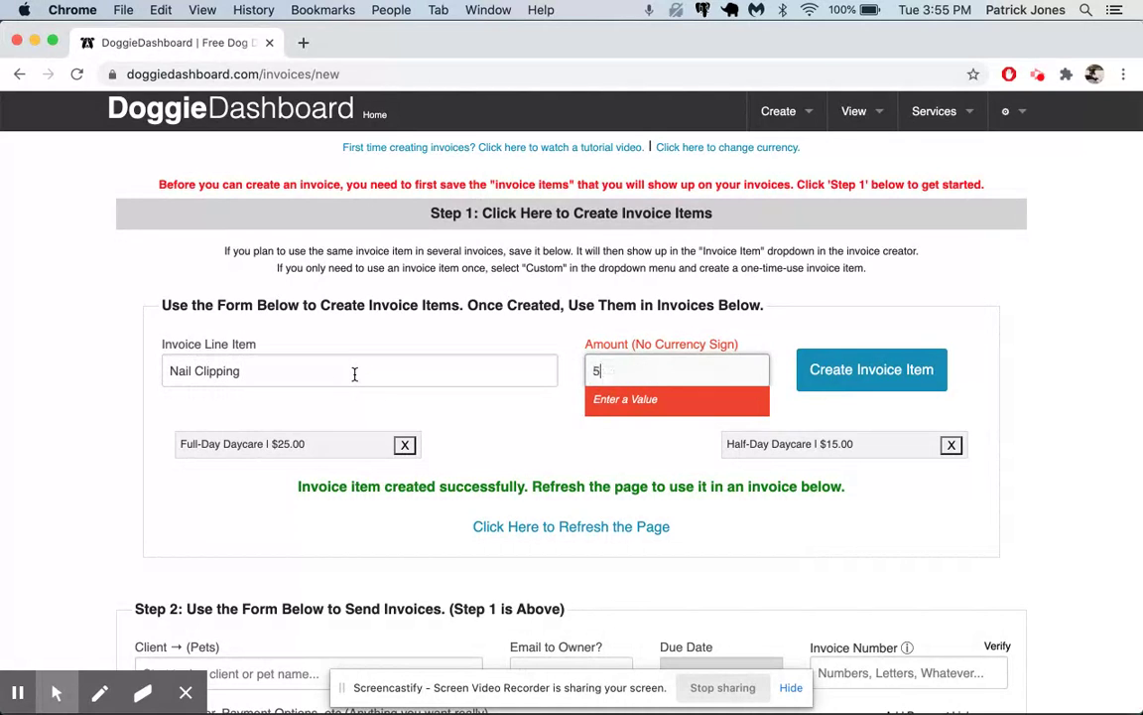
key("Return")
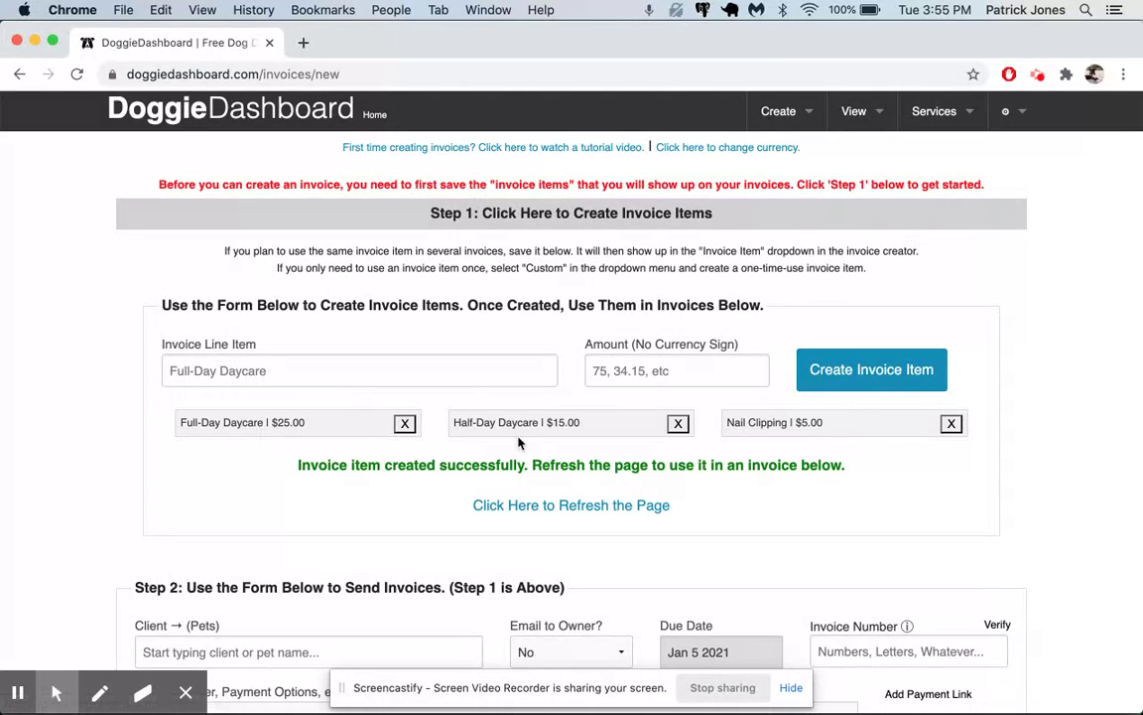
Refresh the new-invoice page and confirm the three new items appear in the Invoice Item #1 list
left_click(574, 504)
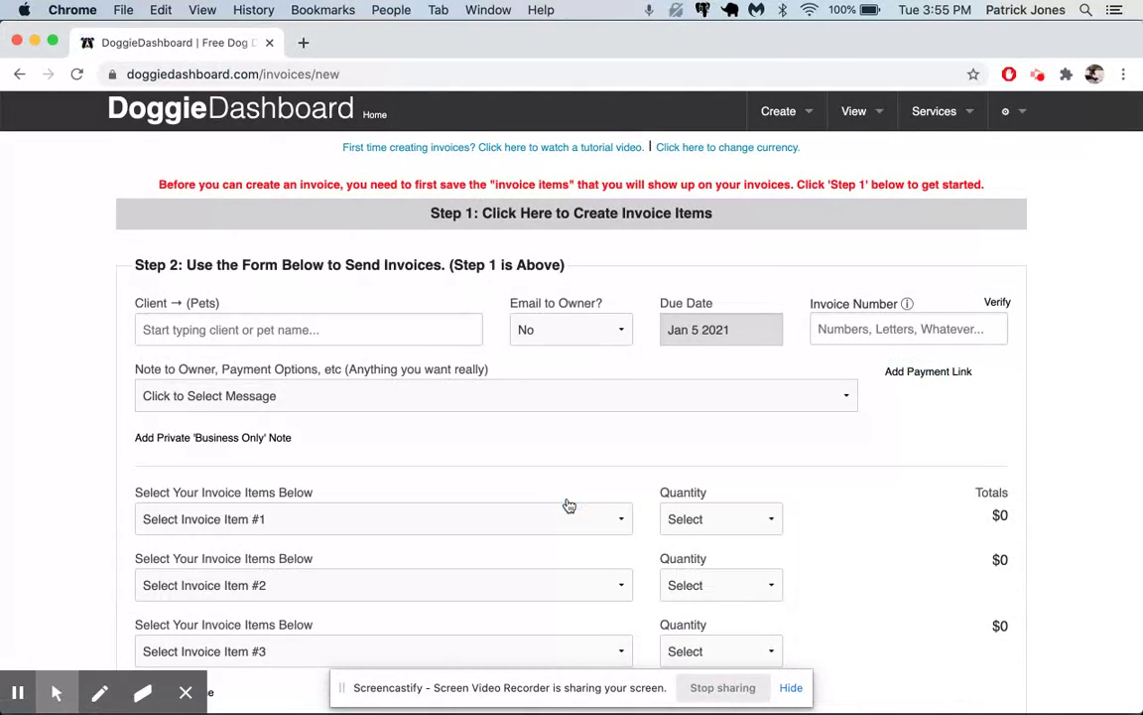
scroll(569, 506, "down", 1)
left_click(497, 466)
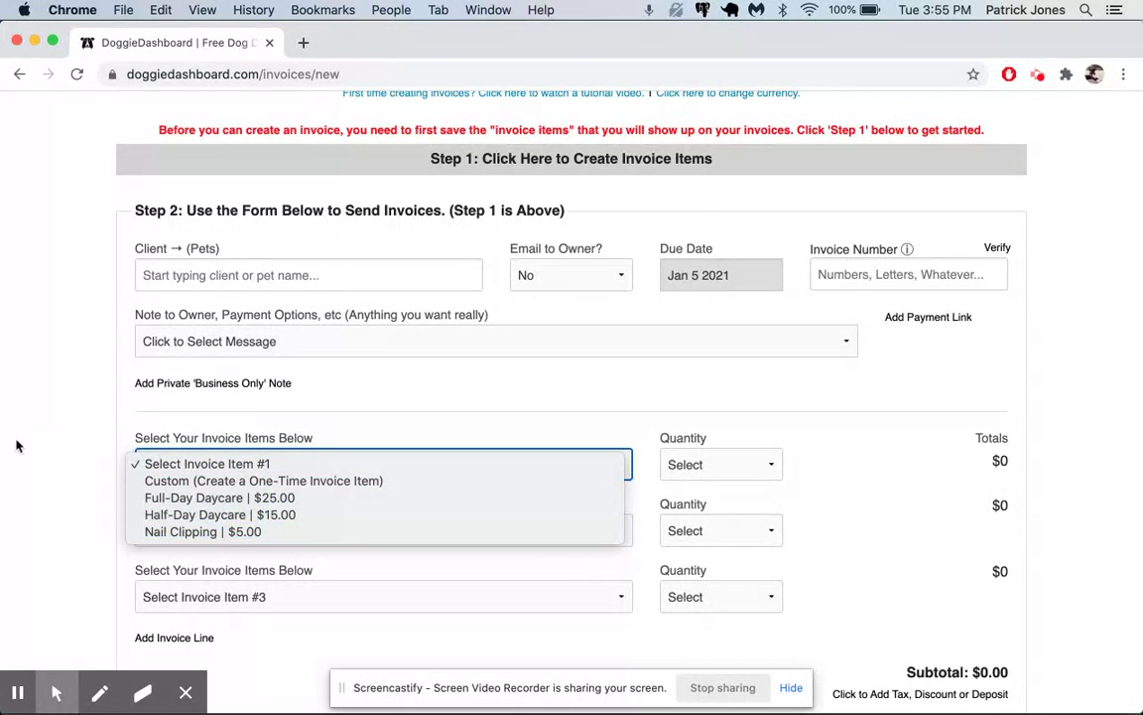
left_click(51, 446)
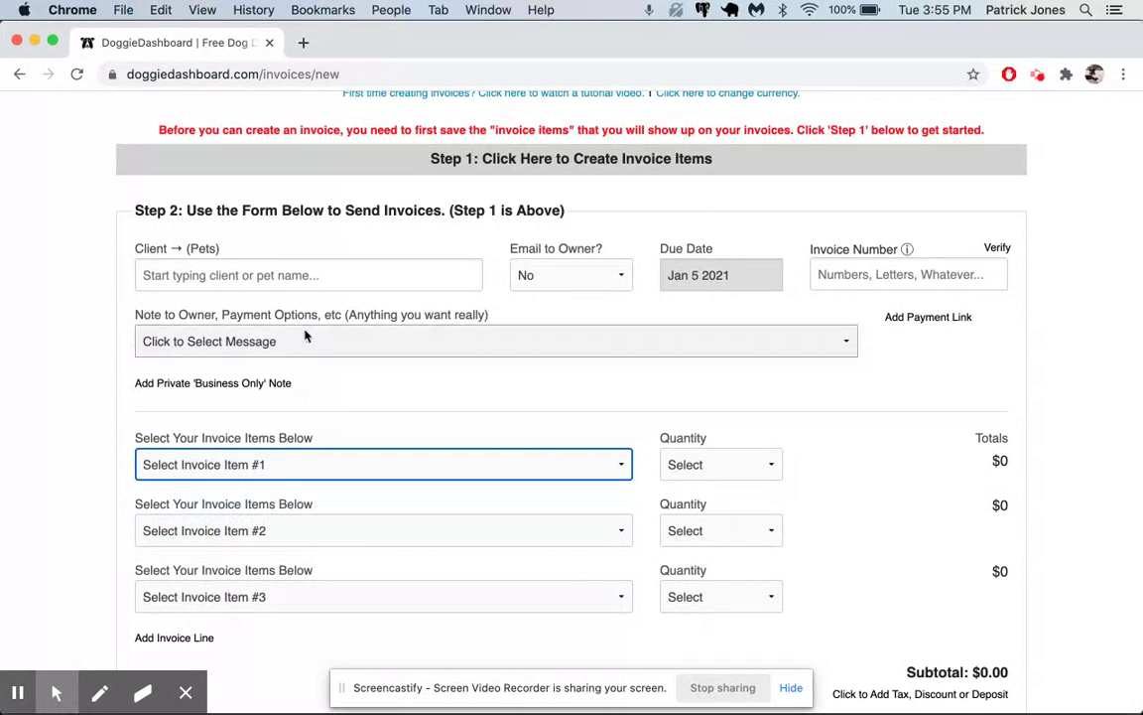
left_click(274, 275)
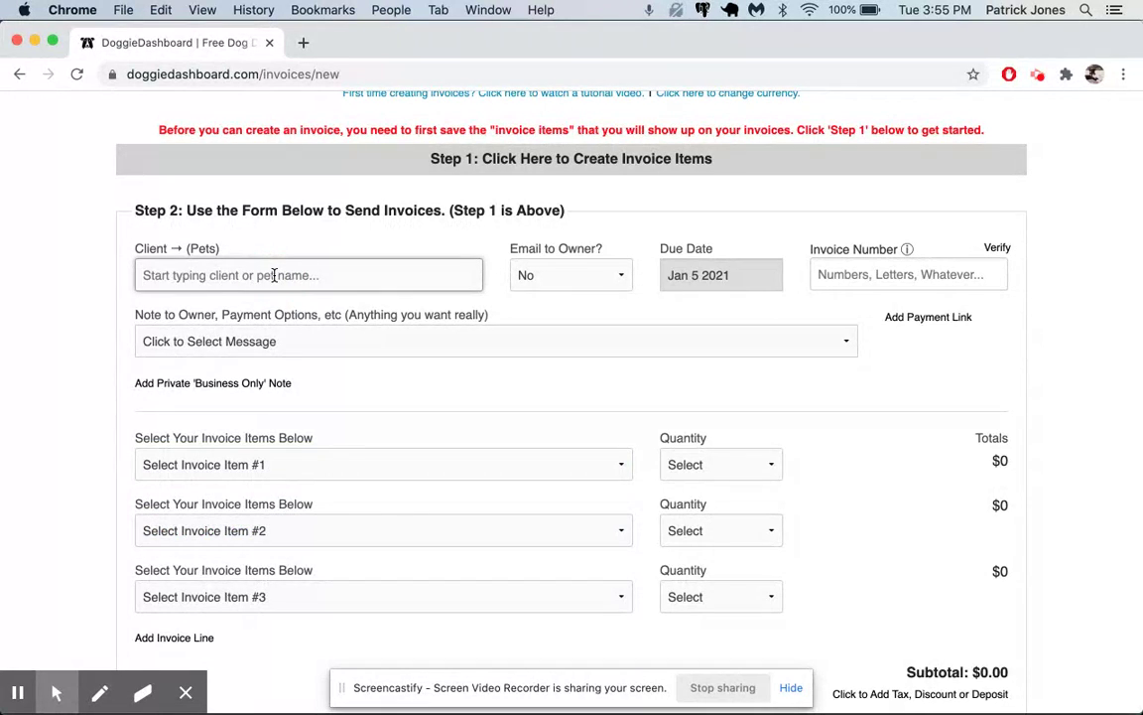
Assign the invoice to the matching client and set the due date to Jan 12, 2021
type("j")
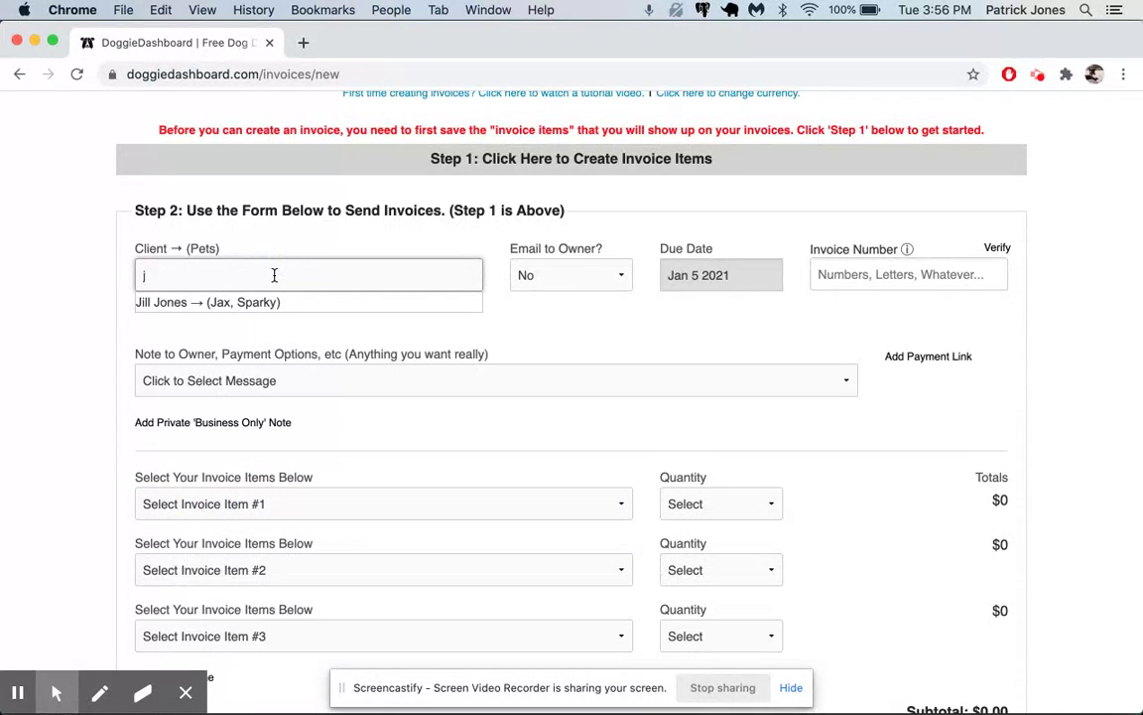
key("Down")
key("Return")
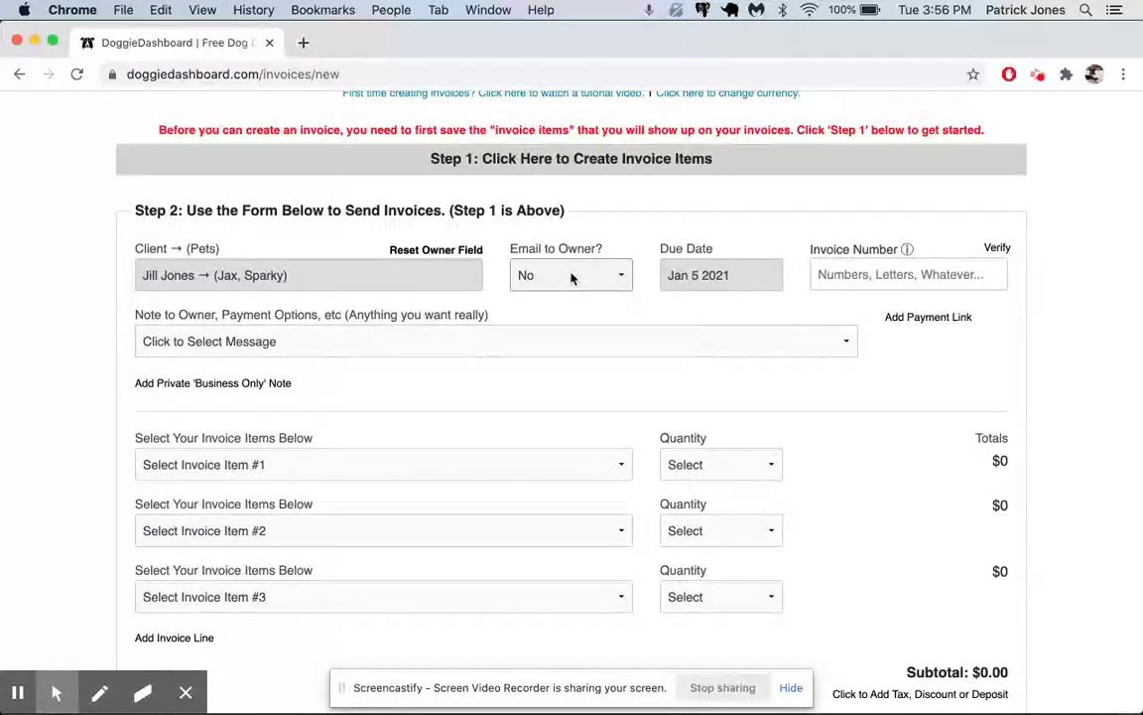
left_click(730, 278)
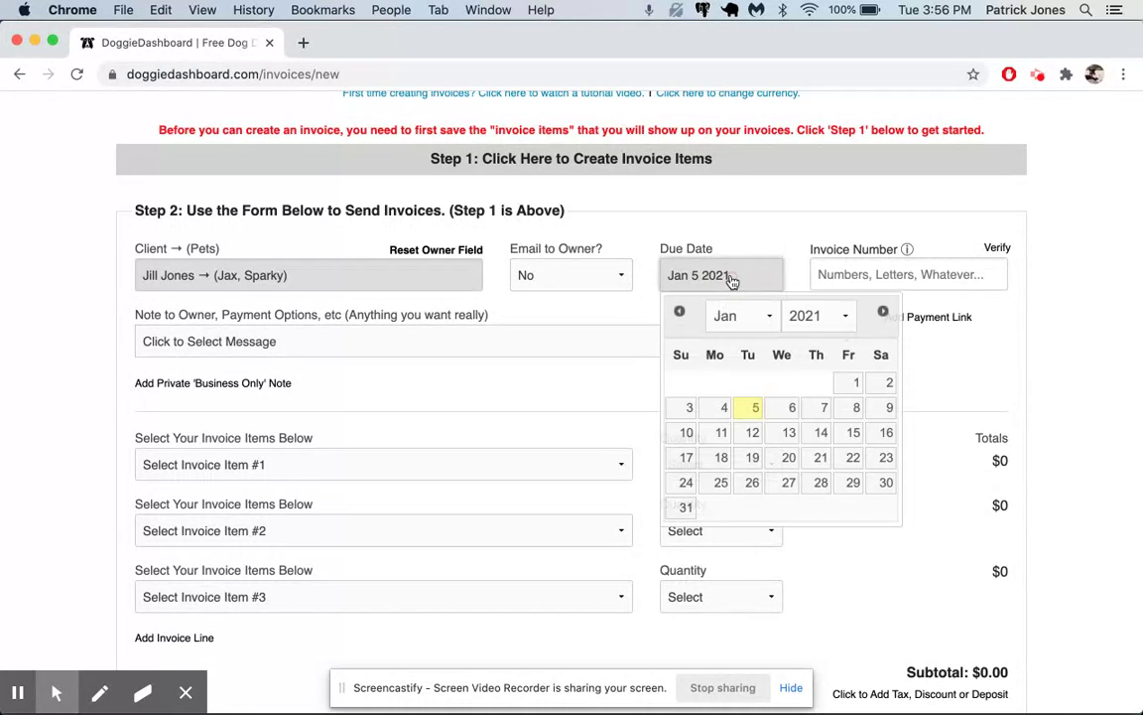
left_click(753, 433)
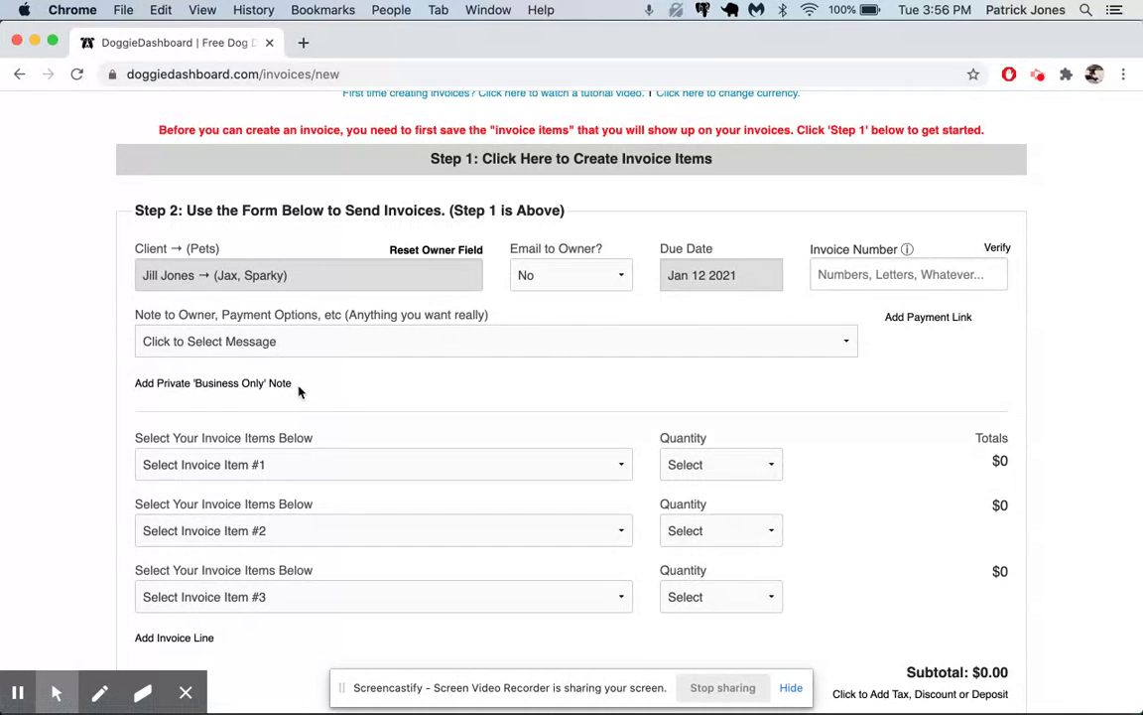
Add a custom note thanking the owner and asking for payment via PayPal or cash
left_click(296, 340)
left_click(293, 355)
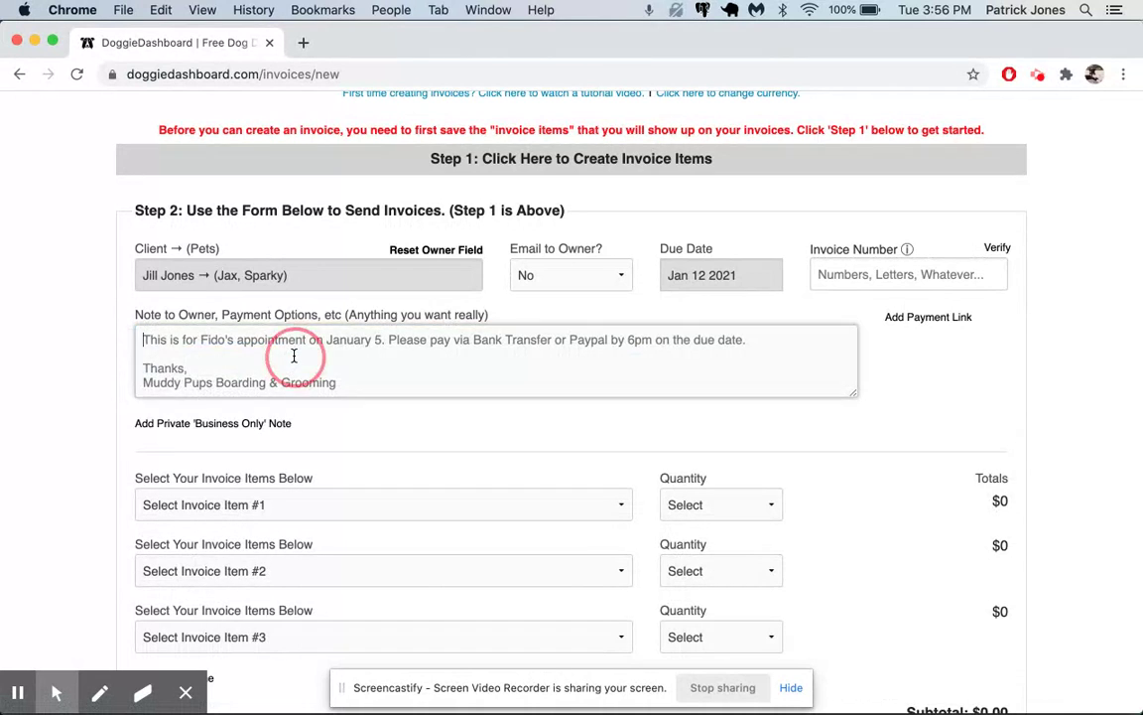
type("Thank you for your busin")
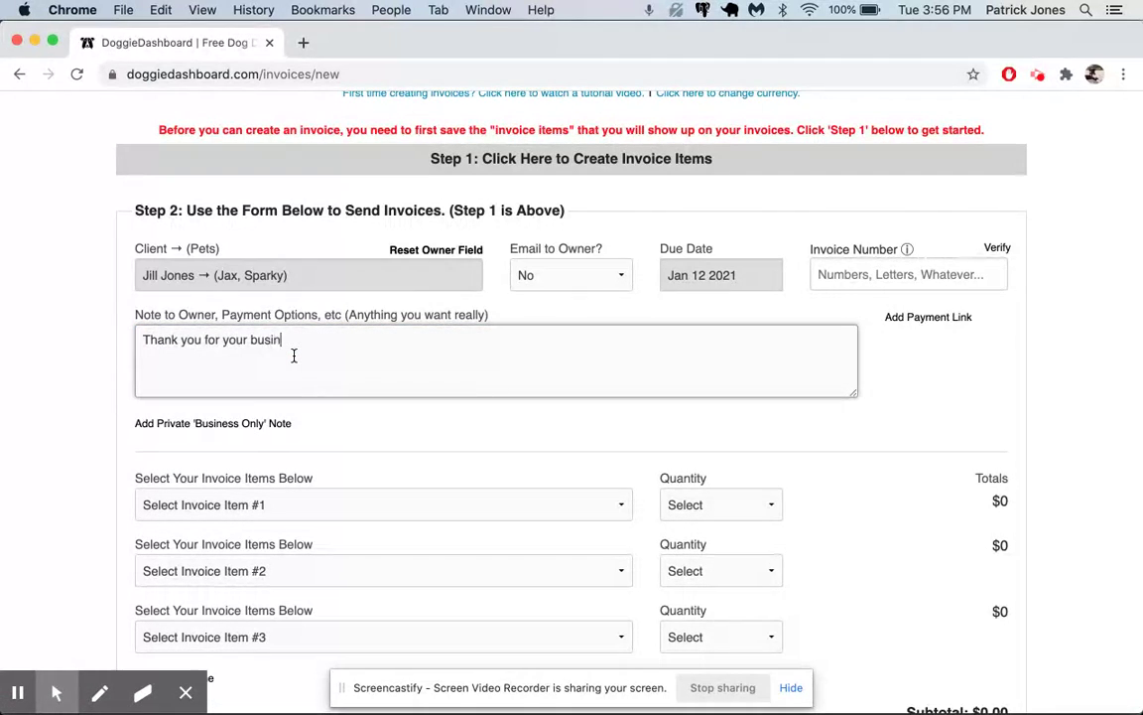
type("ess. Please pay via PayPal ")
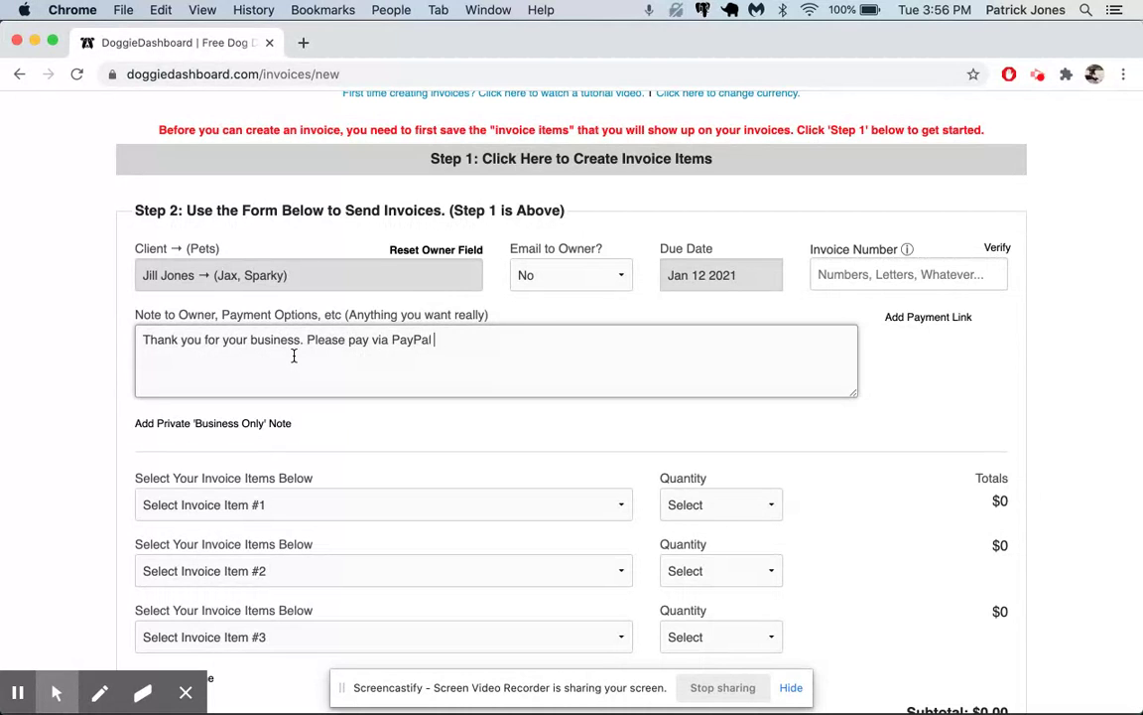
type("or in cash at your next visit.")
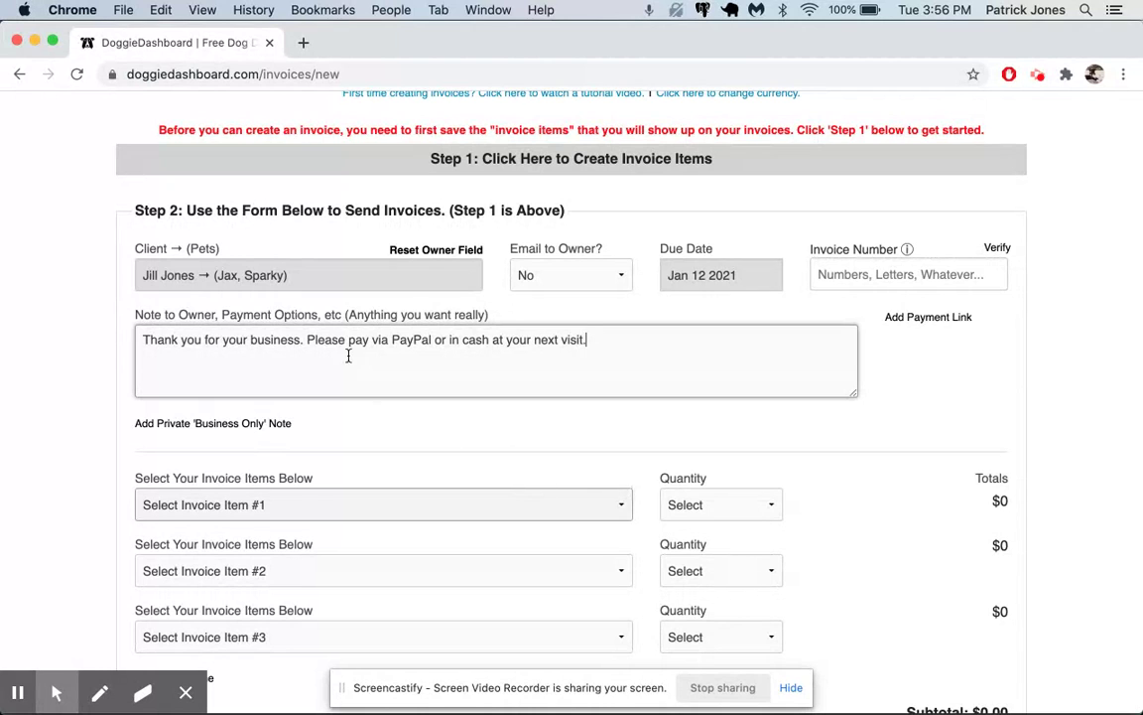
Put Full-Day Daycare on line 1 with quantity 5 ($125.00)
scroll(323, 365, "down", 2)
scroll(324, 365, "down", 1)
left_click(294, 369)
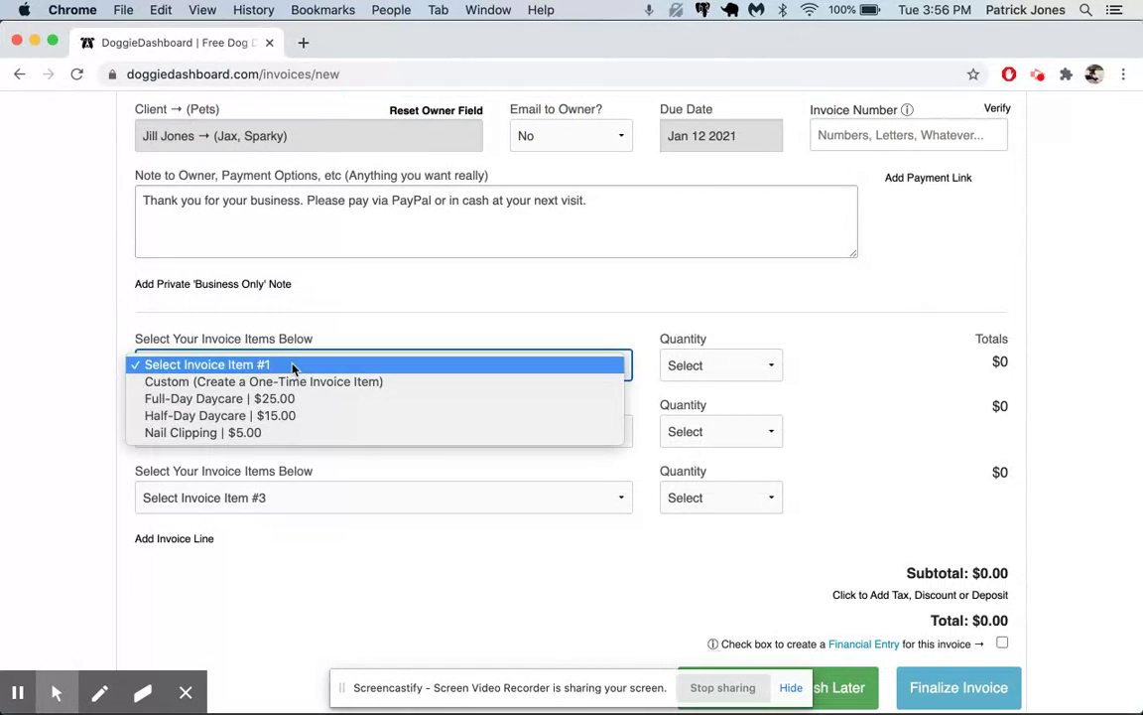
left_click(290, 401)
left_click(716, 366)
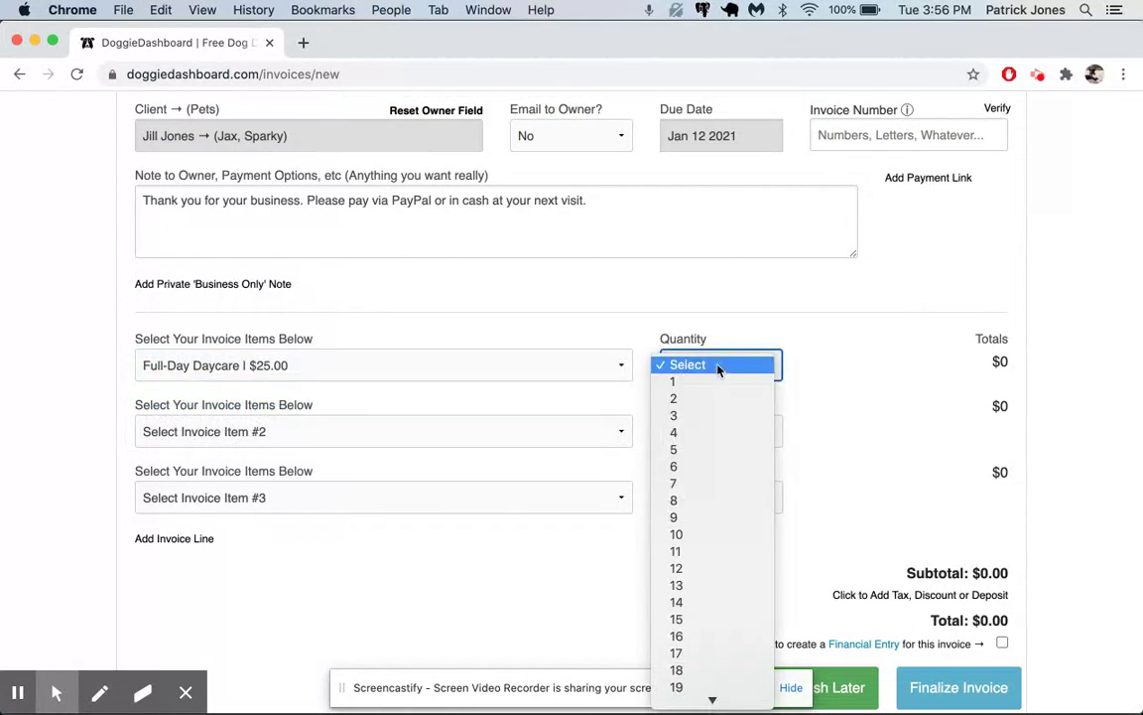
left_click(705, 452)
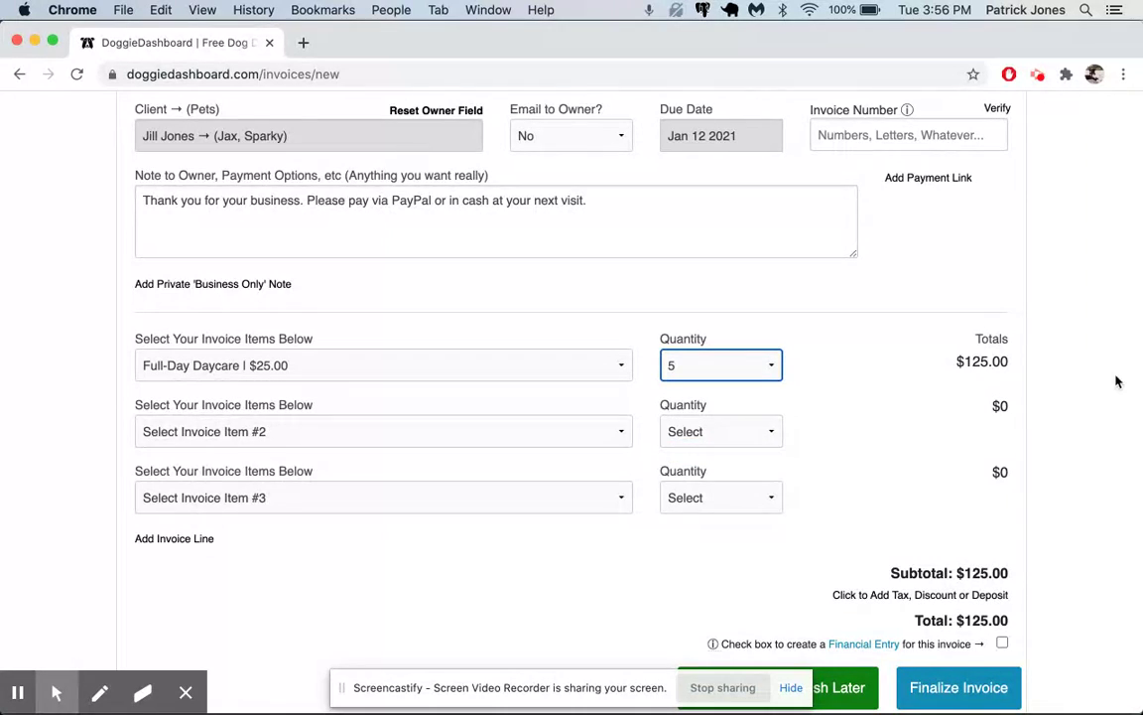
Add Nail Clipping as line 2 with quantity 2, making the total $135.00
left_click(575, 425)
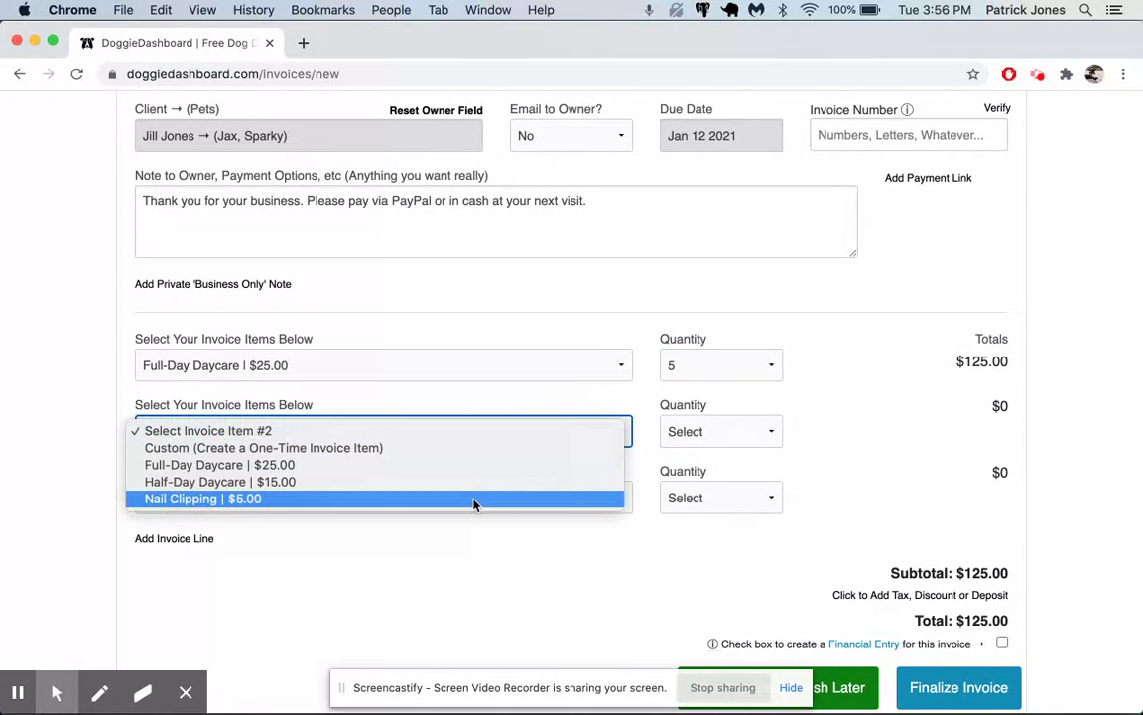
left_click(504, 494)
left_click(723, 433)
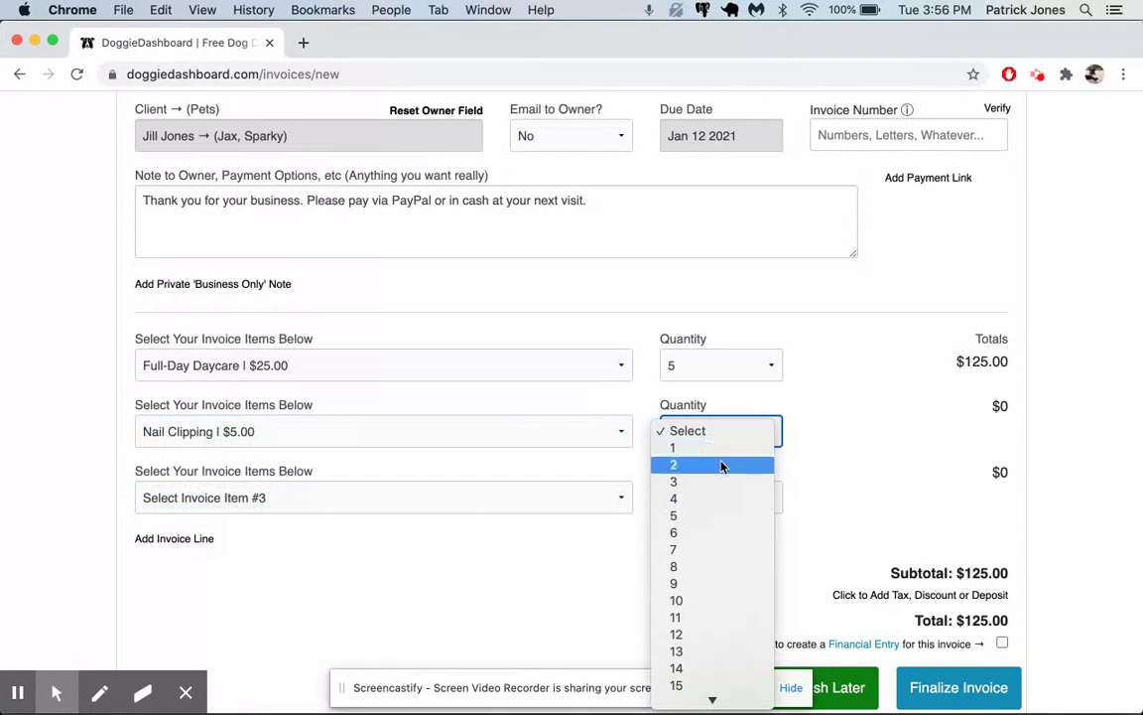
left_click(720, 466)
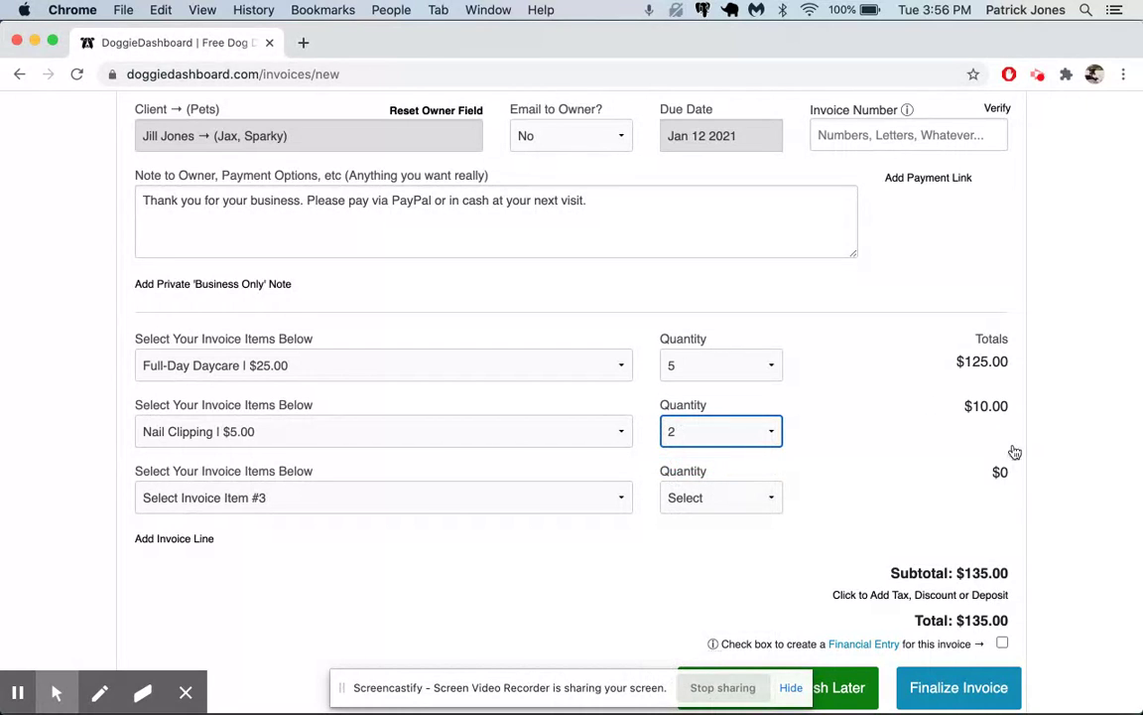
scroll(1100, 486, "down", 2)
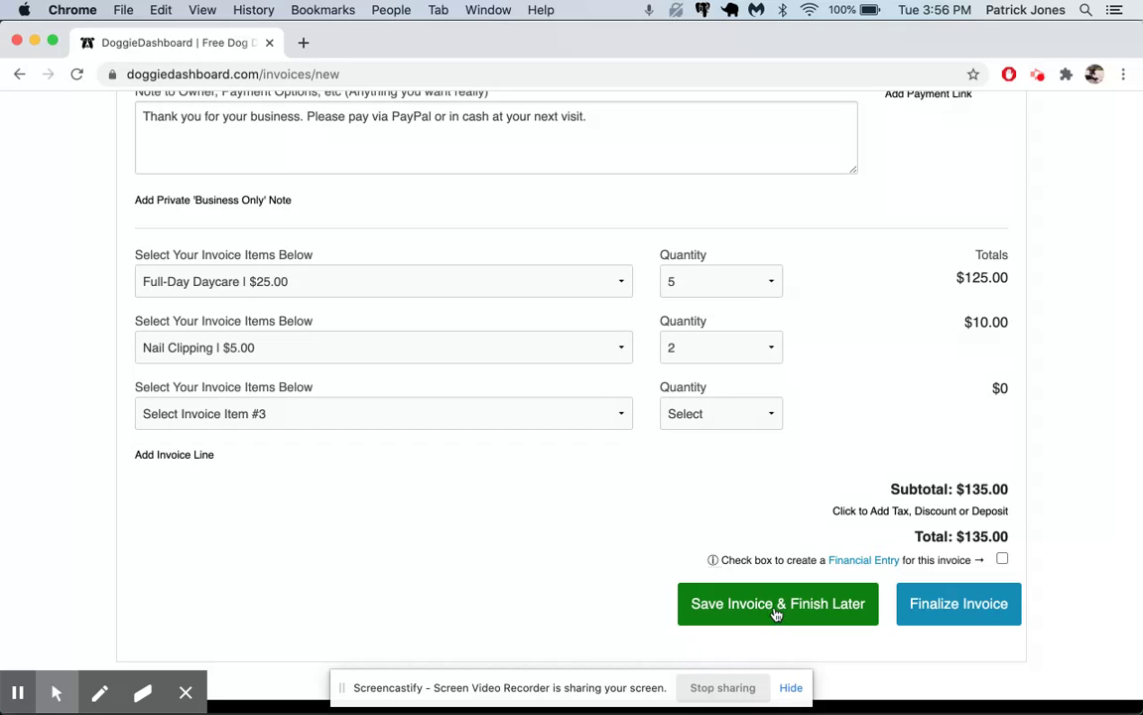
left_click(276, 413)
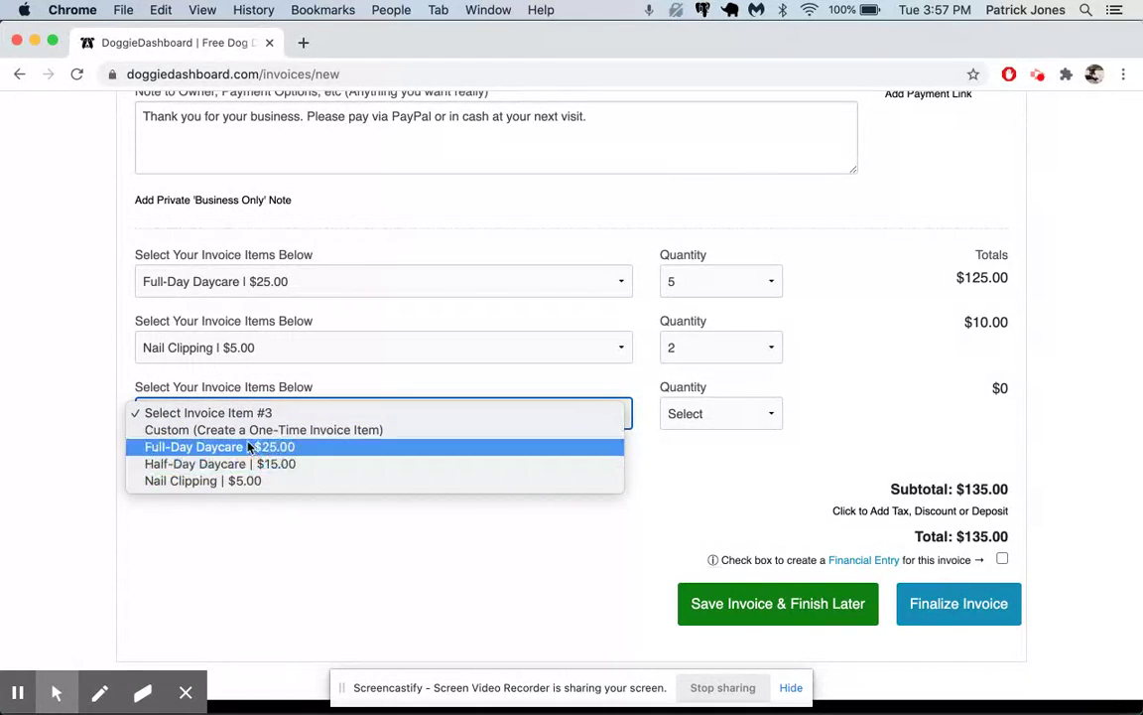
Add a custom Dog Toy line at $7.50 ×1 and save the invoice to finish later
left_click(246, 433)
left_click(225, 481)
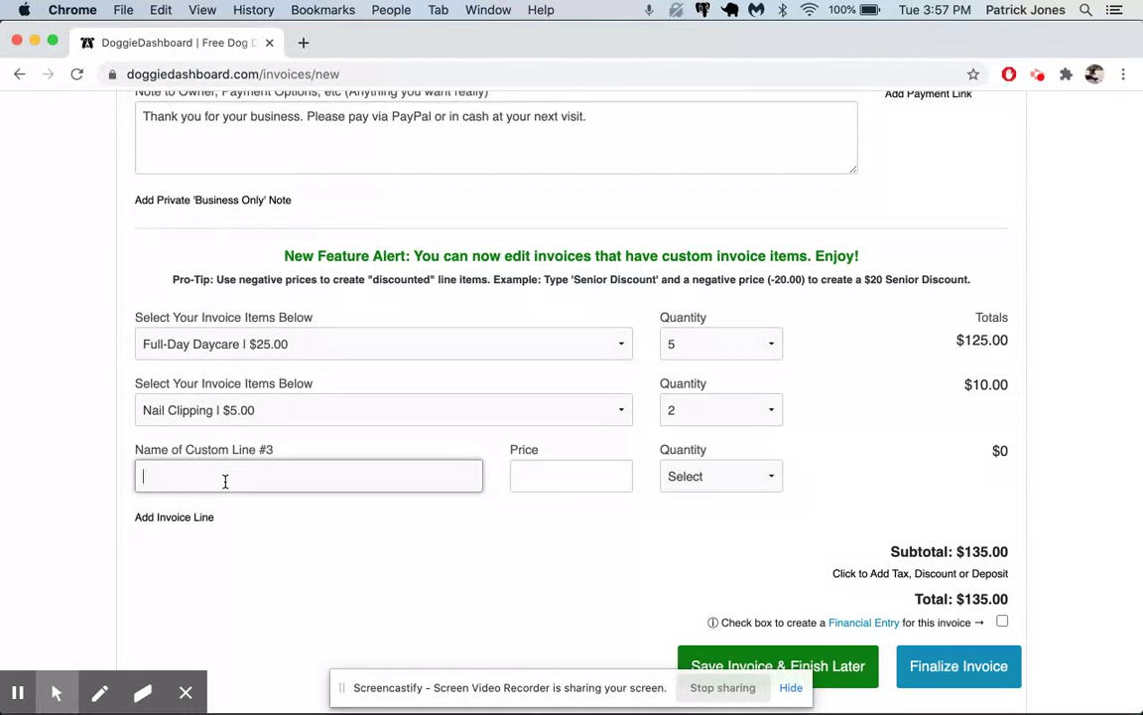
type("Dog Toy")
key("Tab")
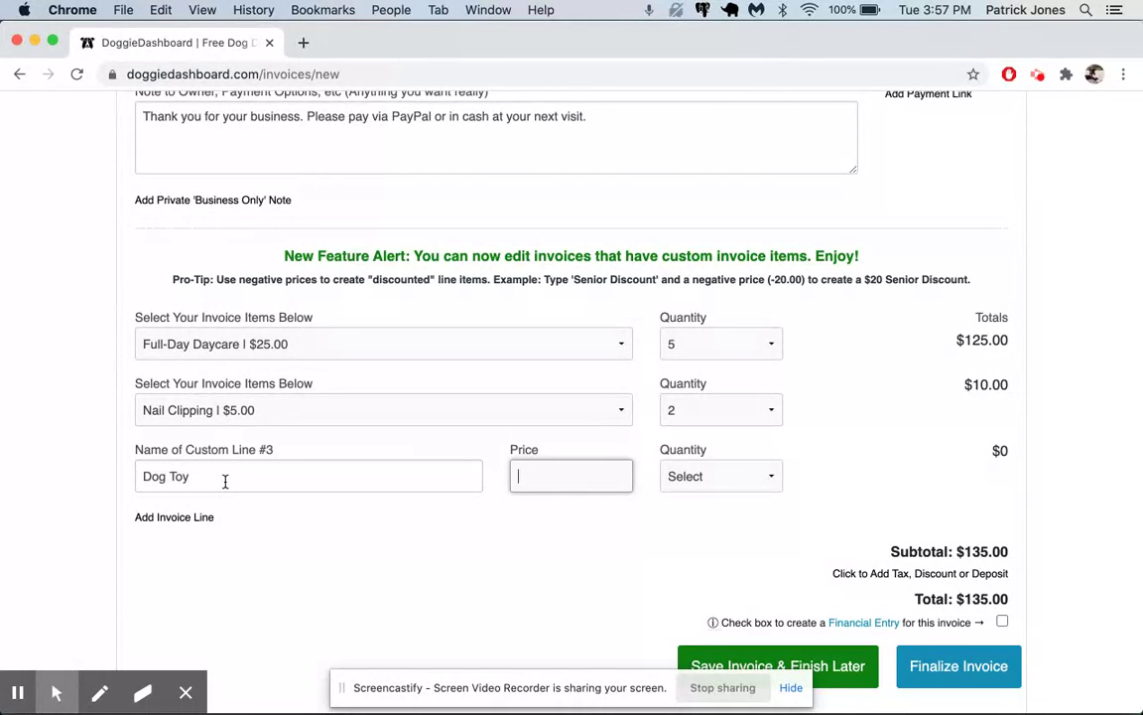
type("7.50")
key("Tab")
key("1")
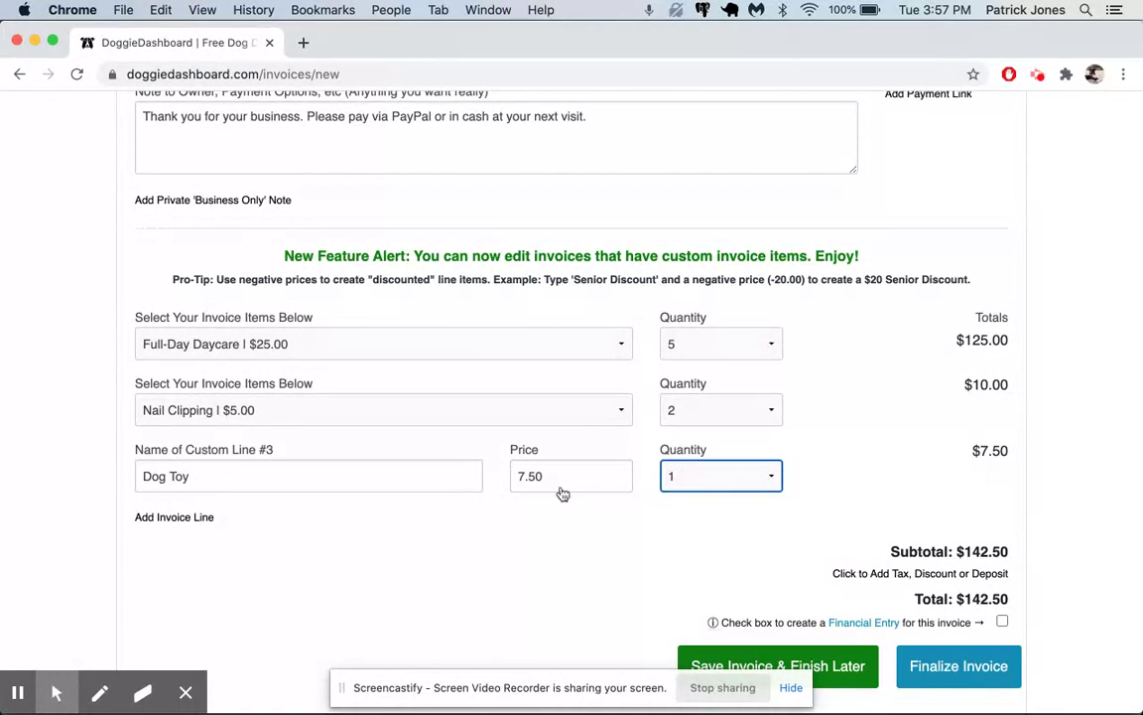
left_click(756, 514)
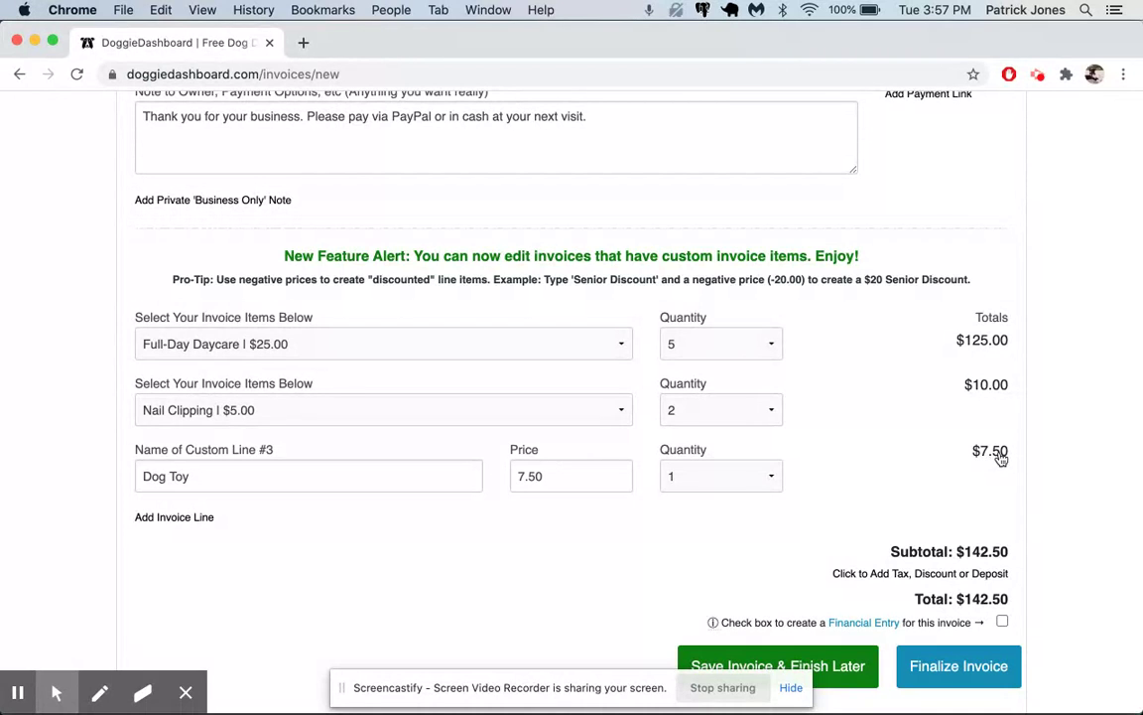
scroll(1022, 462, "down", 1)
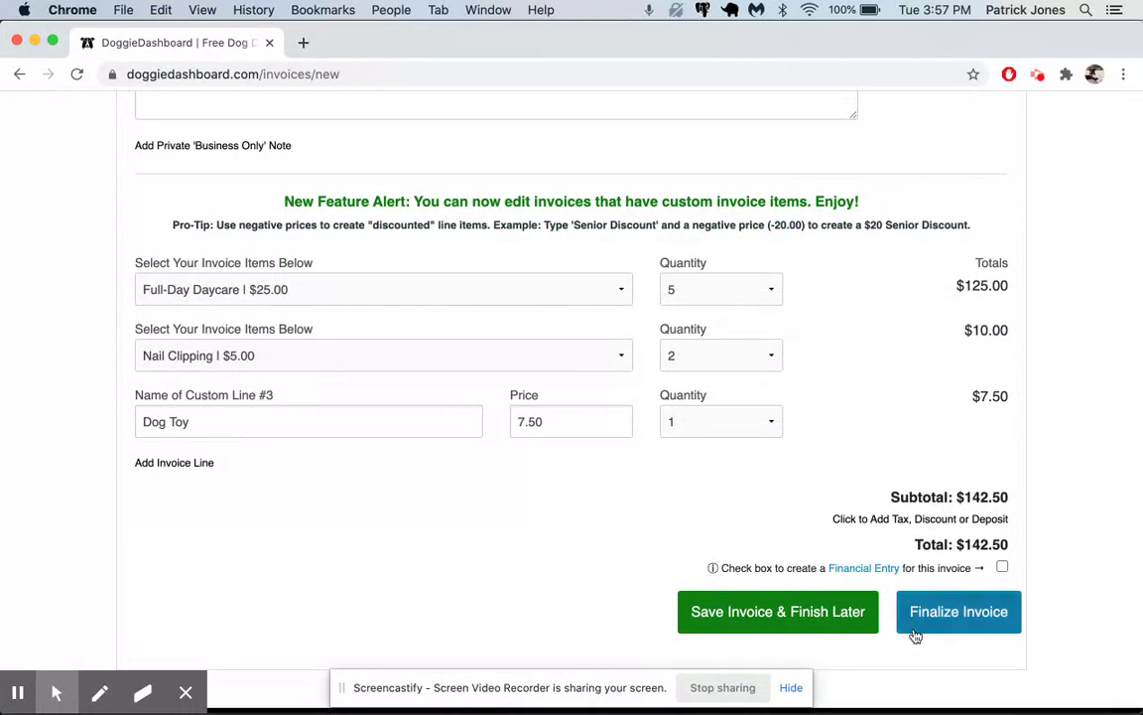
left_click(805, 617)
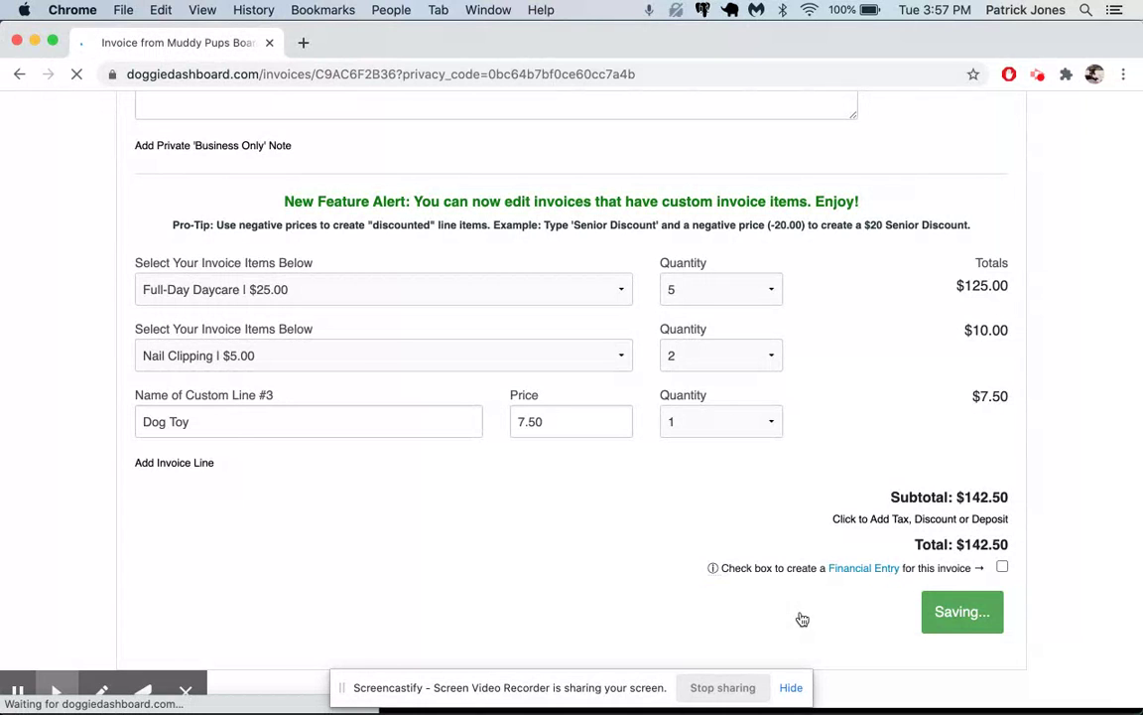
Dismiss the save confirmation and review the Open invoice totalling $142.50
left_click(1008, 157)
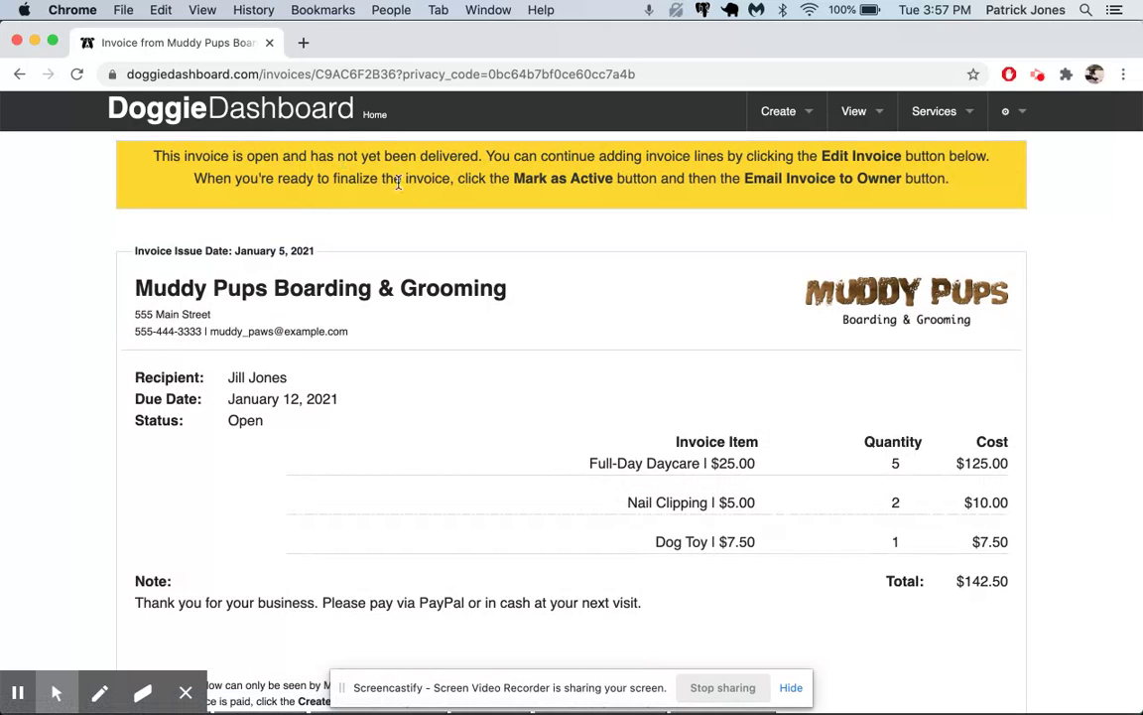
scroll(505, 378, "down", 1)
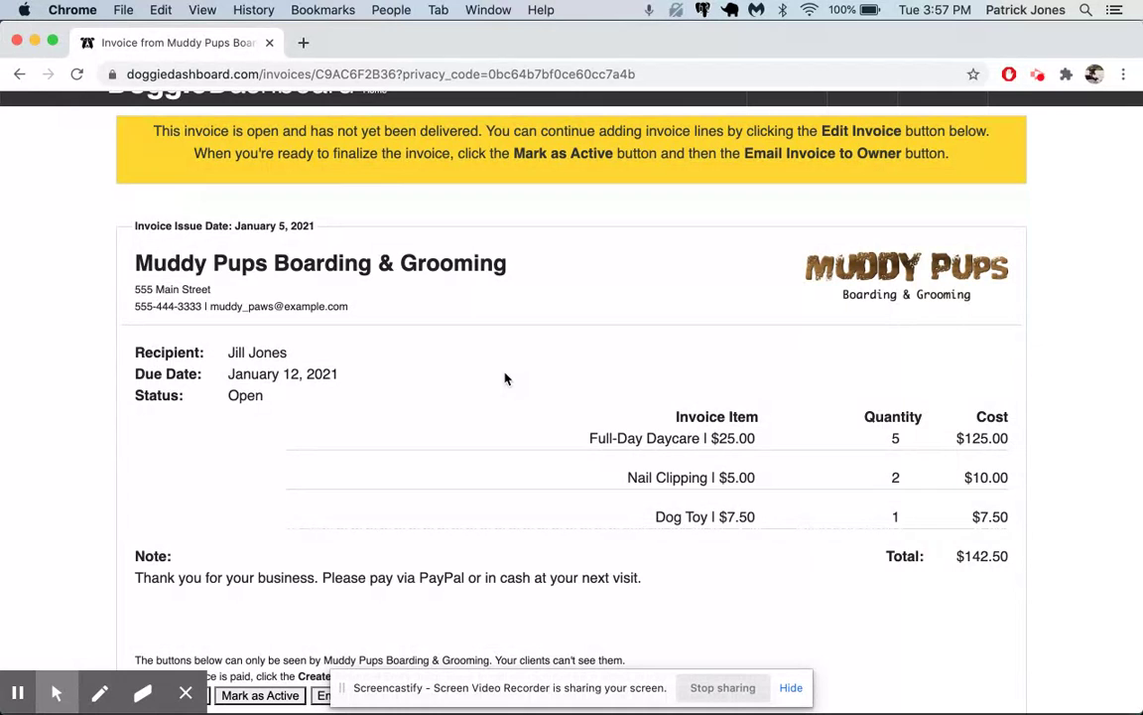
scroll(504, 378, "down", 2)
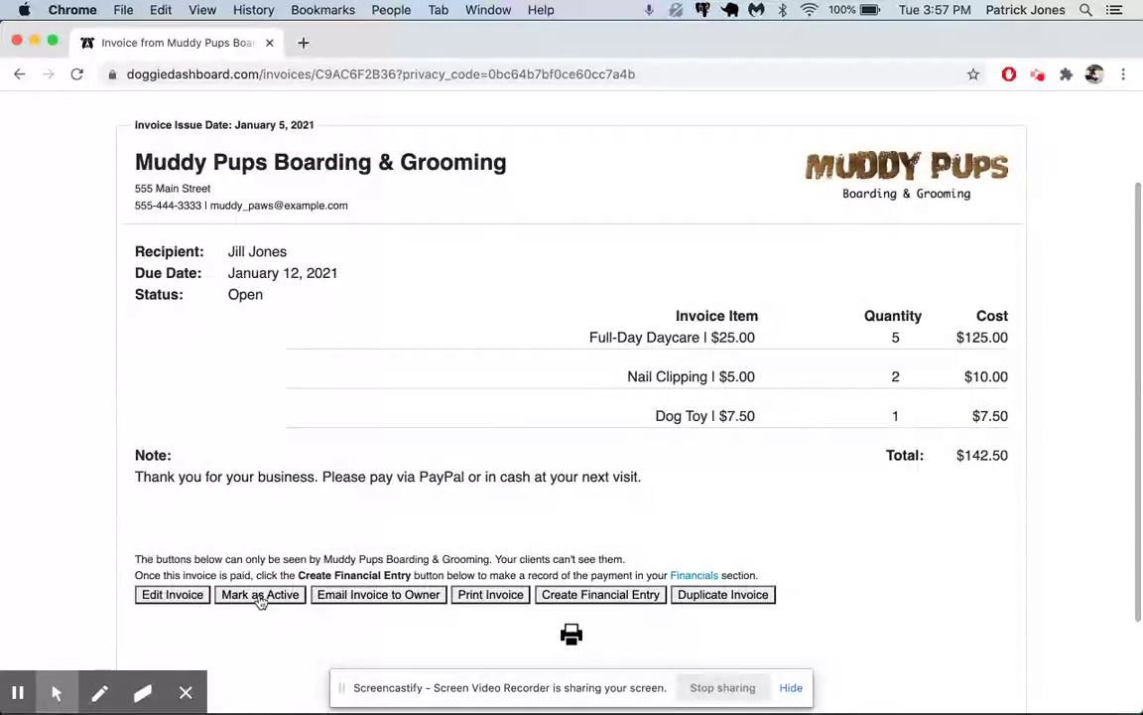
left_click(177, 595)
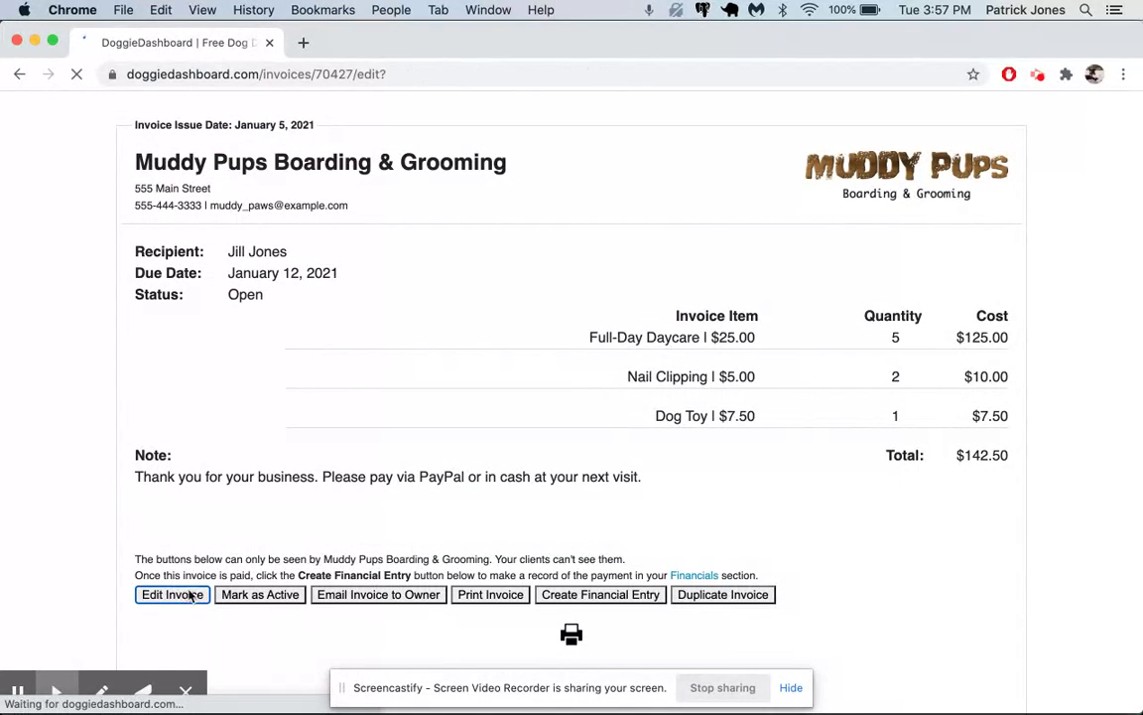
Add a custom line 4, Dog Sweater at $20 with quantity 2 ($40.00)
scroll(189, 593, "down", 3)
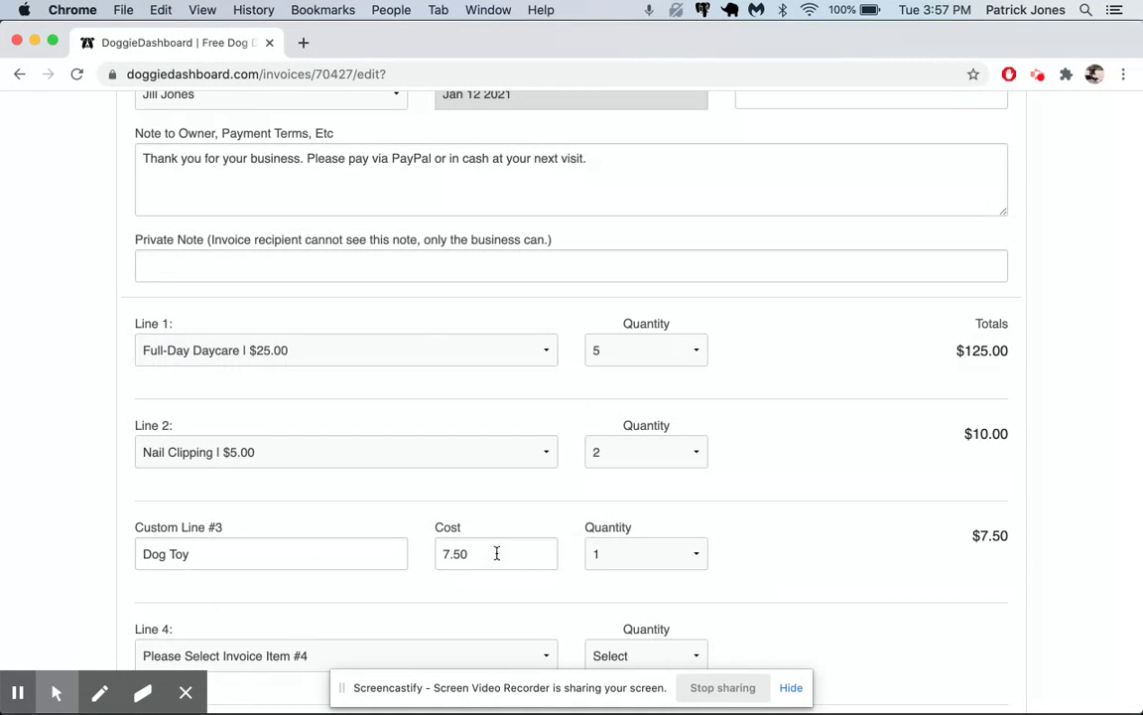
scroll(492, 549, "down", 3)
left_click(403, 531)
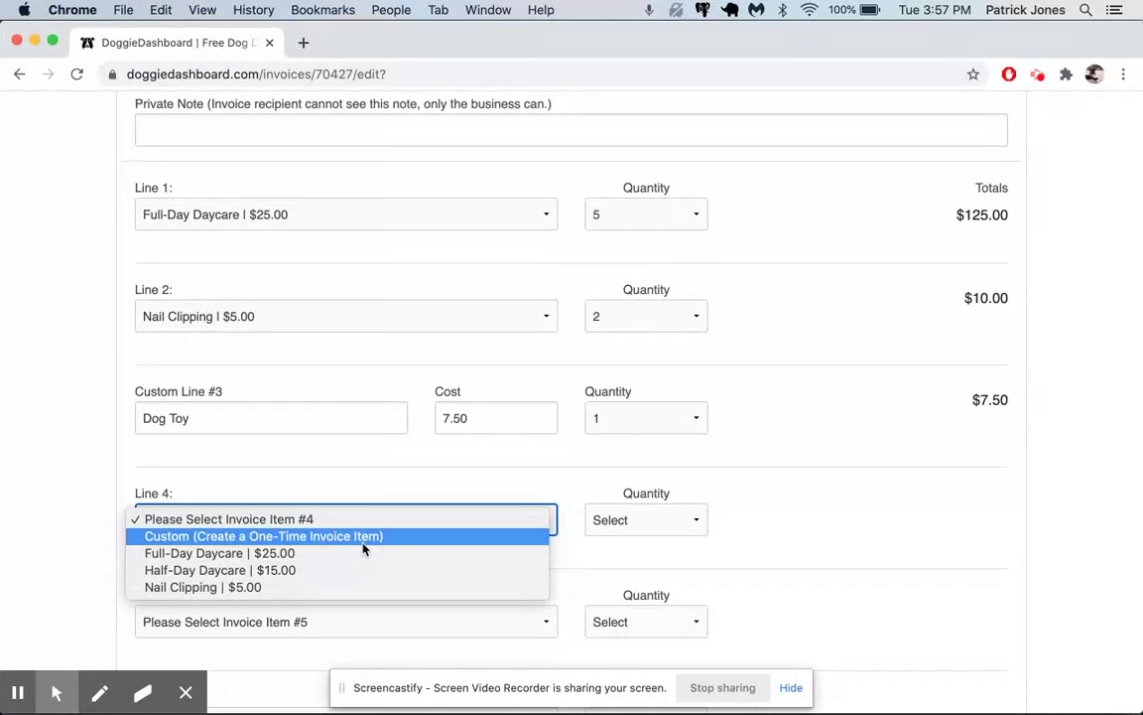
left_click(365, 546)
left_click(339, 514)
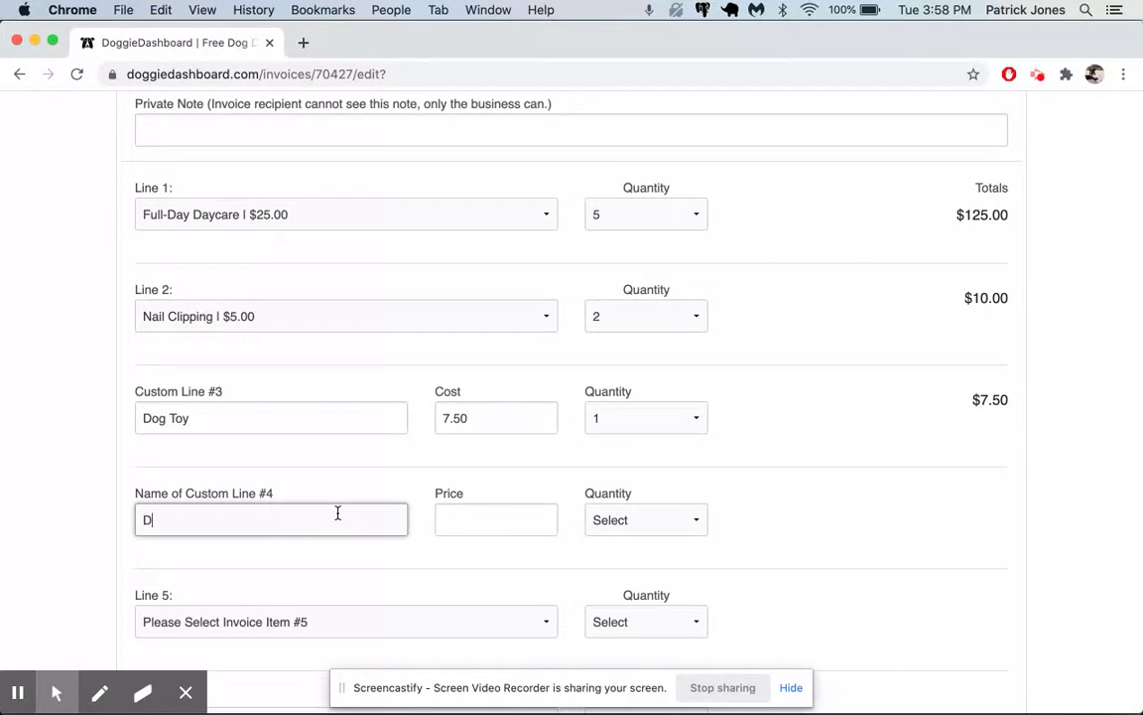
type("og Sweater")
key("Tab")
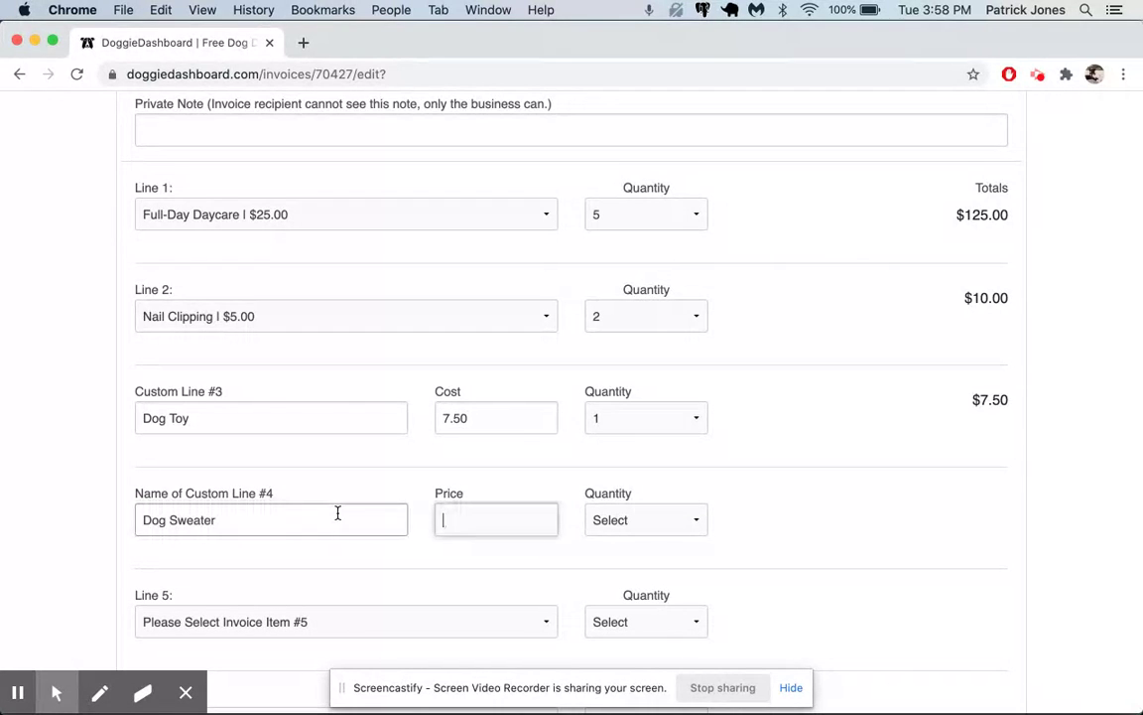
type("20")
key("Tab")
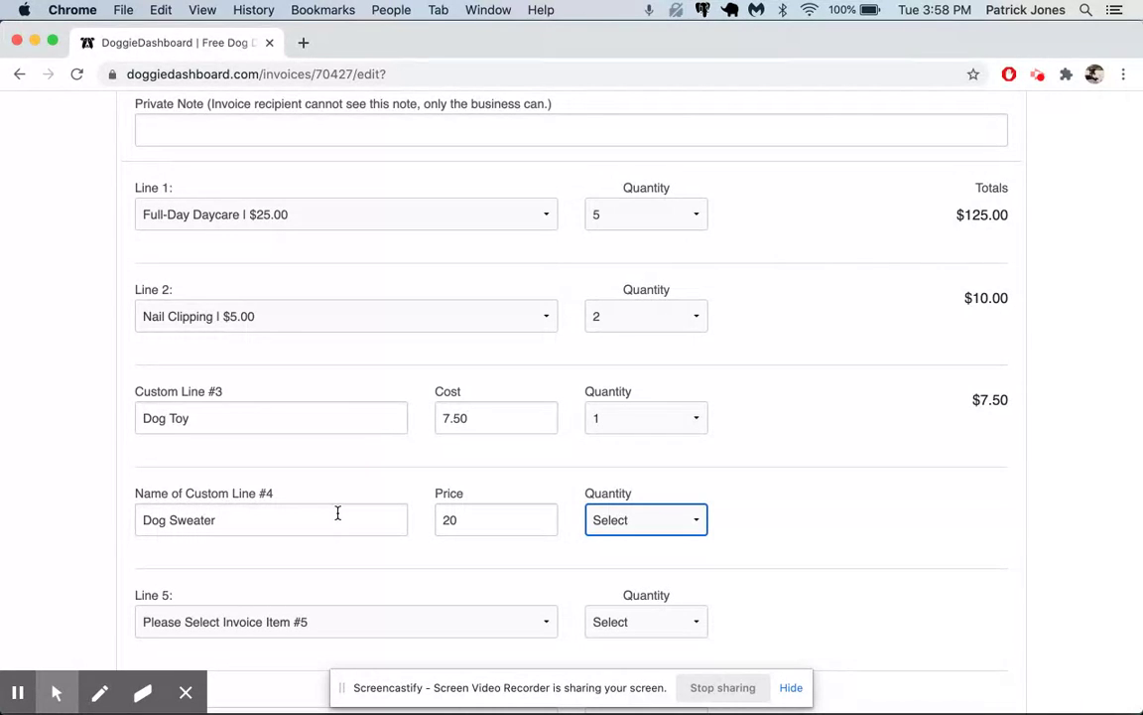
key("2")
key("Tab")
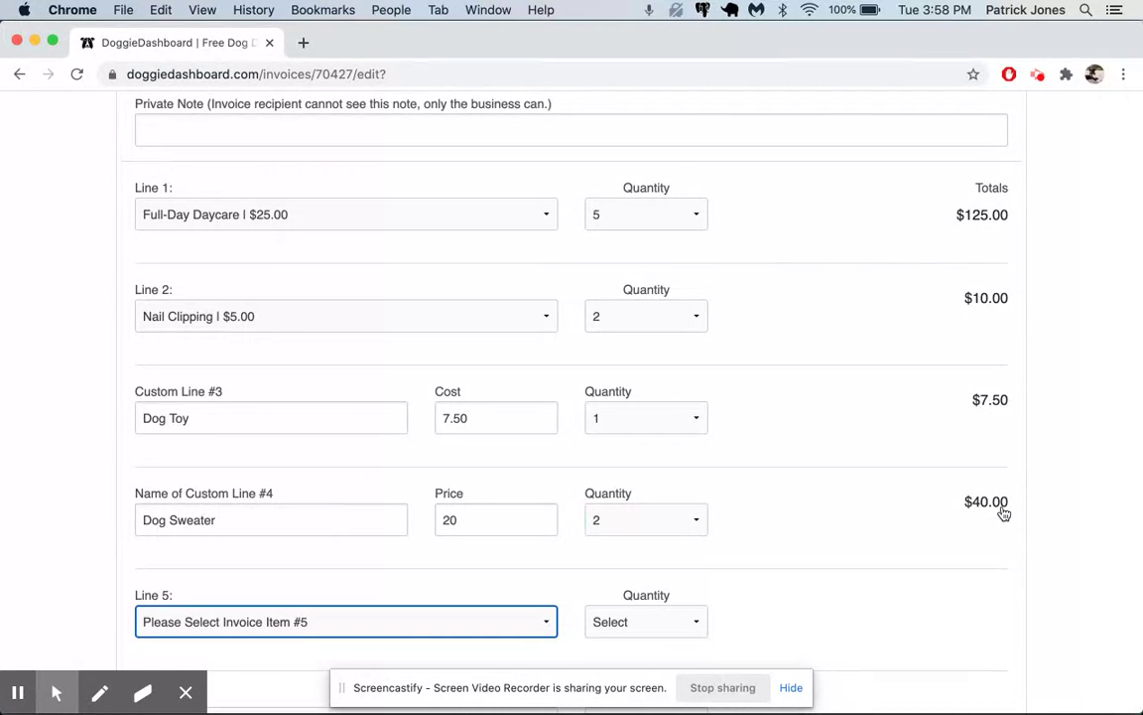
scroll(1000, 511, "down", 5)
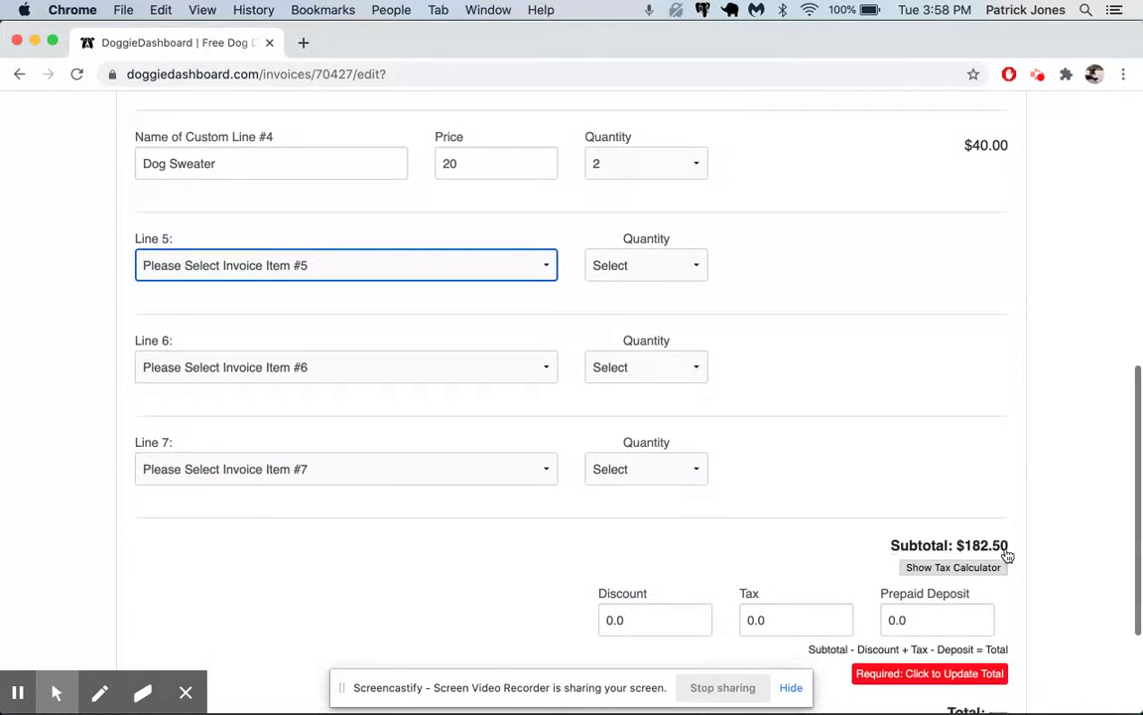
Recalculate the total to $182.50, update the invoice, and mark it Active
scroll(1007, 555, "down", 1)
left_click(928, 585)
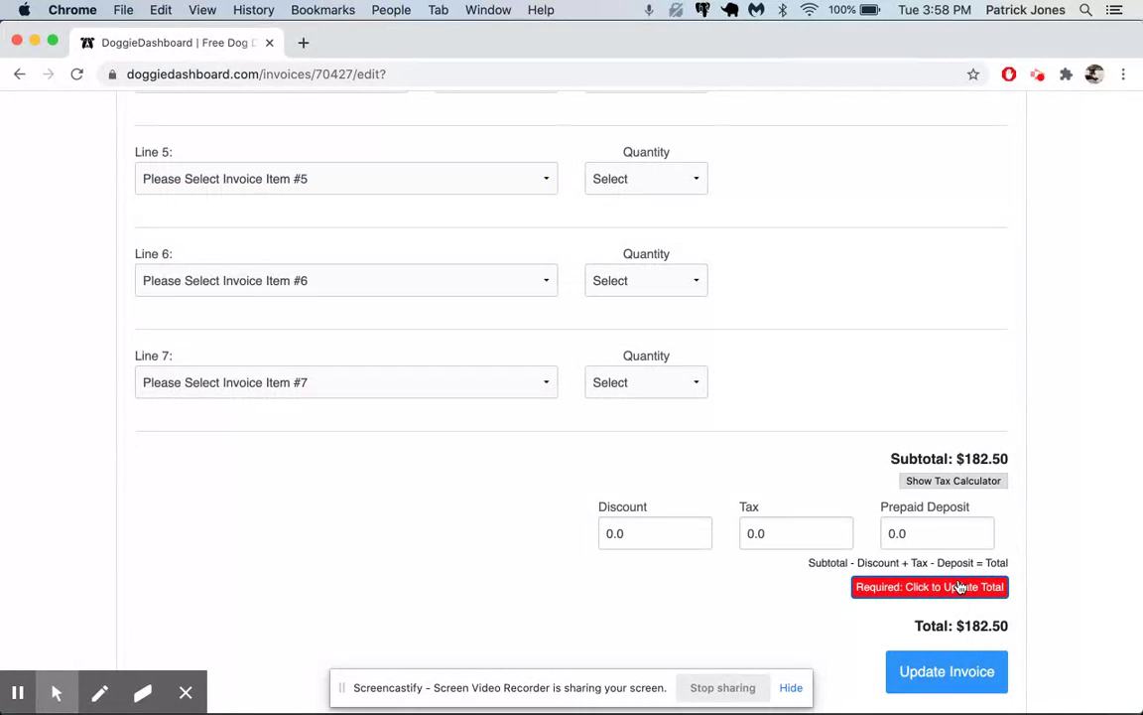
left_click(947, 672)
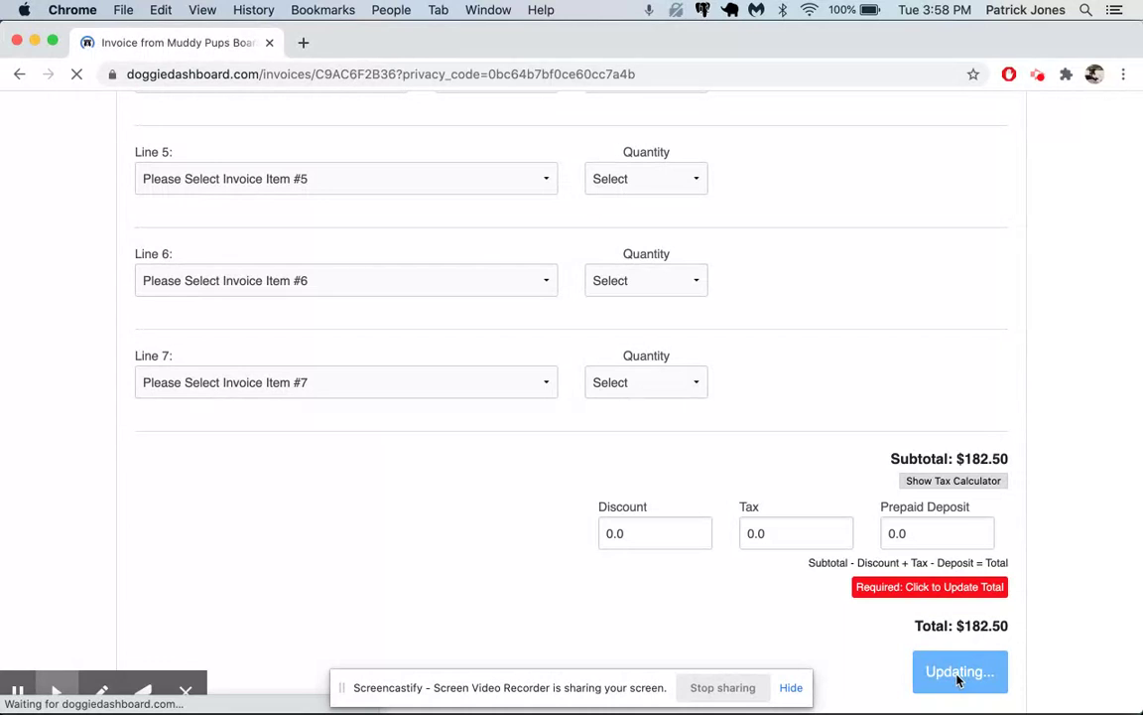
scroll(993, 436, "down", 3)
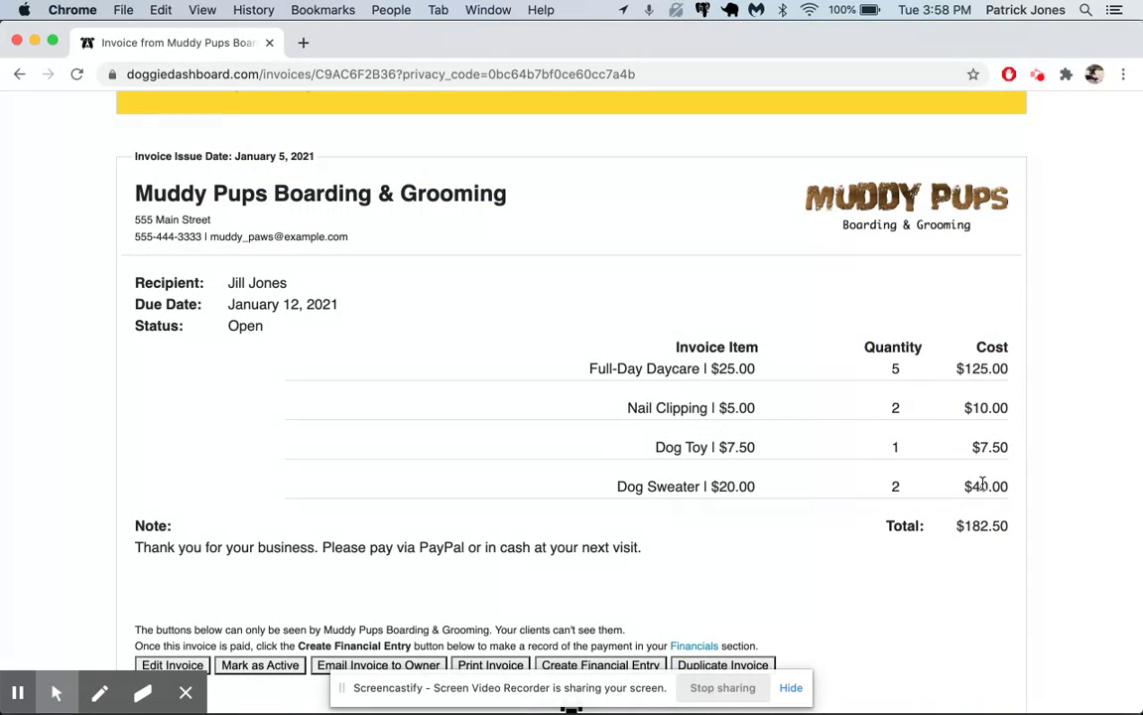
scroll(496, 576, "up", 3)
scroll(496, 573, "down", 5)
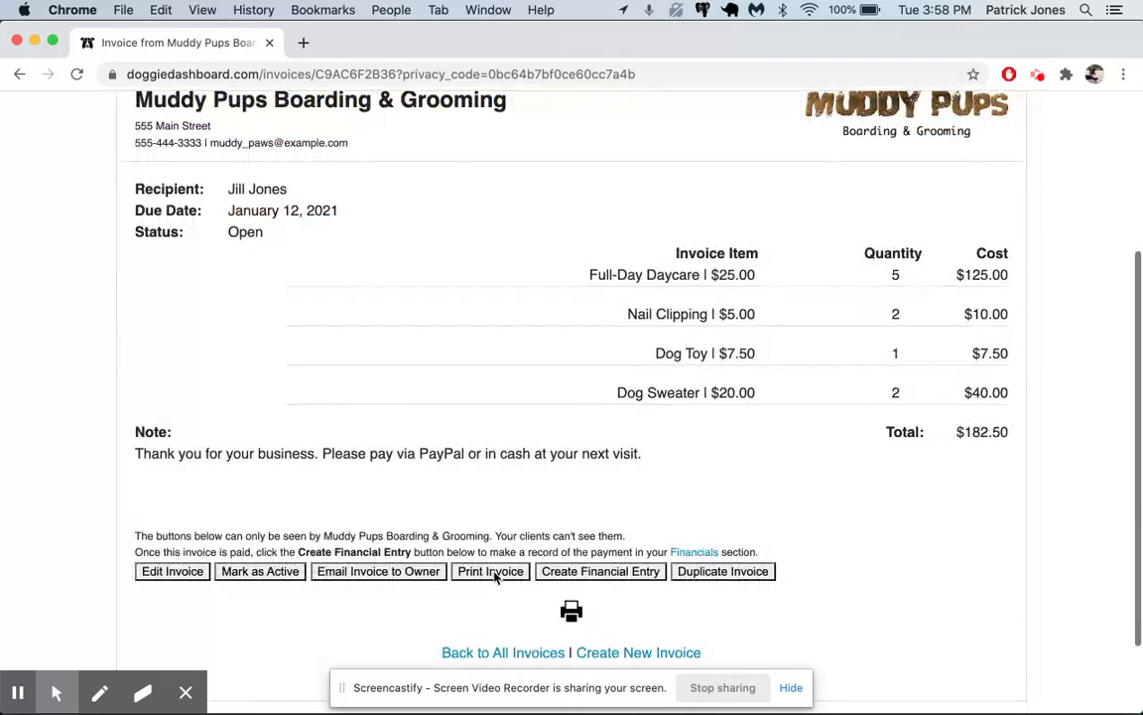
left_click(274, 576)
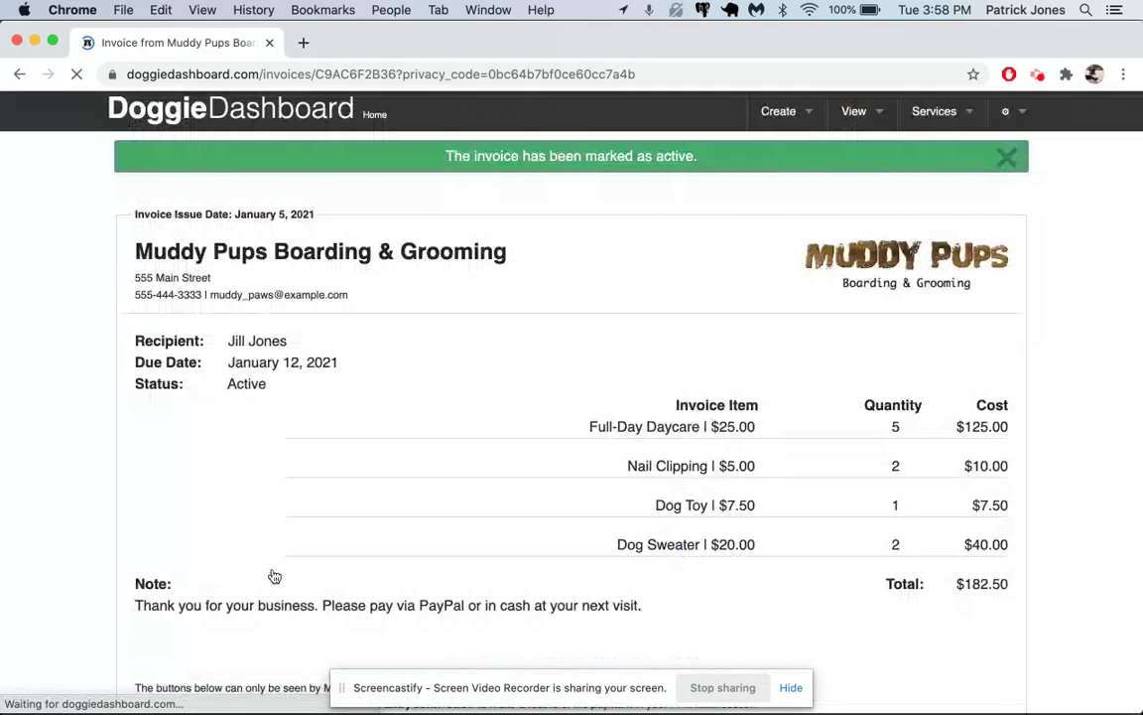
Dismiss the green confirmation that the $182.50 invoice is now Active
left_click(1007, 157)
scroll(773, 331, "down", 2)
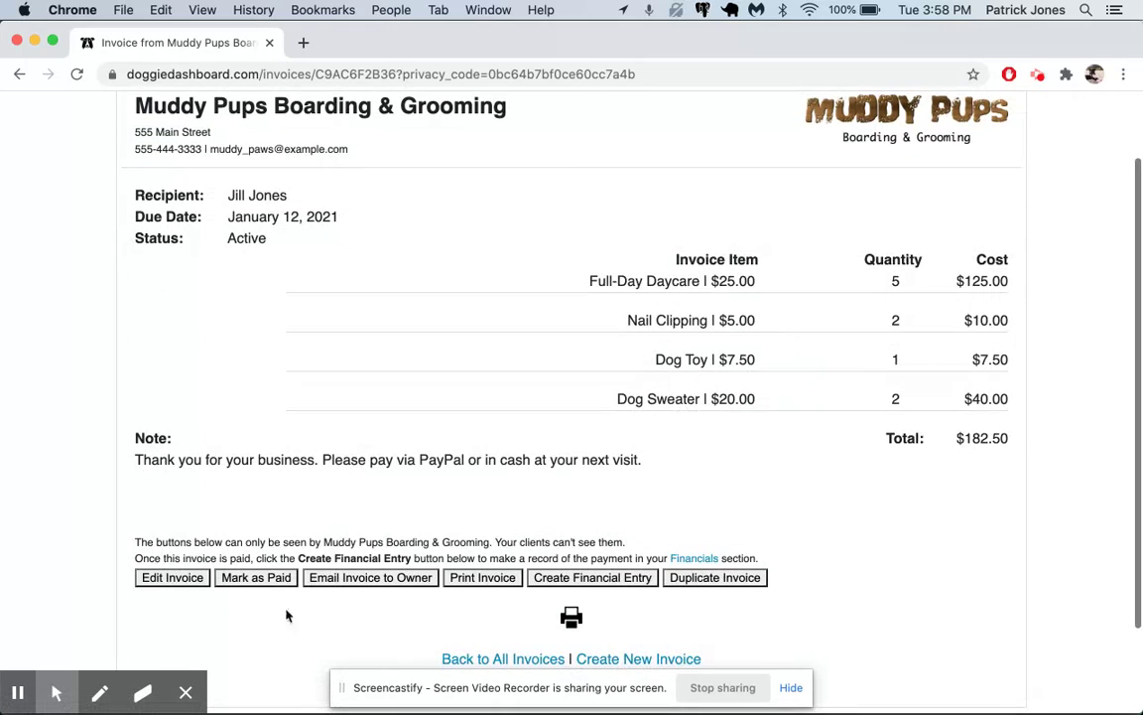